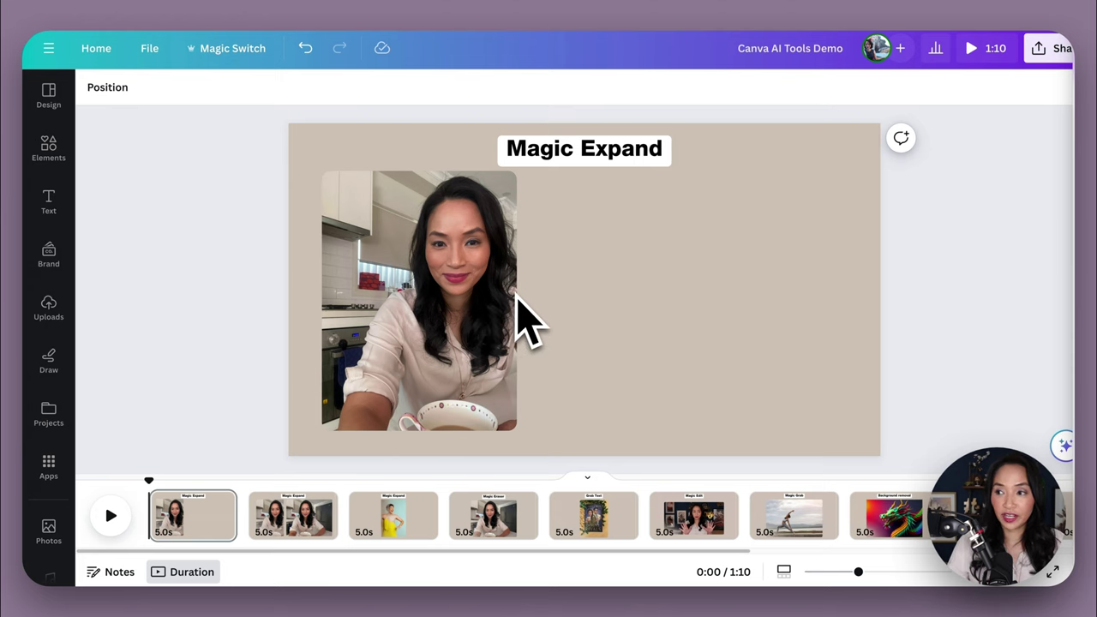
- Go to the Magic Expand page showing the man sitting on pink clouds
left_click(313, 542)
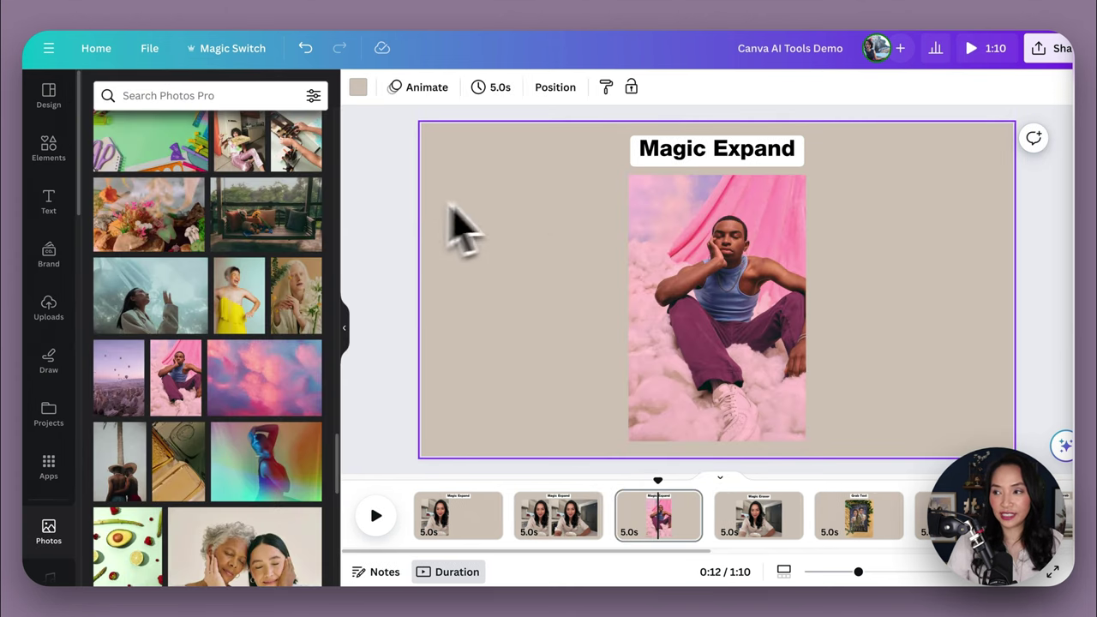
- Extend the pink cloud photo's Magic Expand frame to the right and generate expansions
left_click(703, 290)
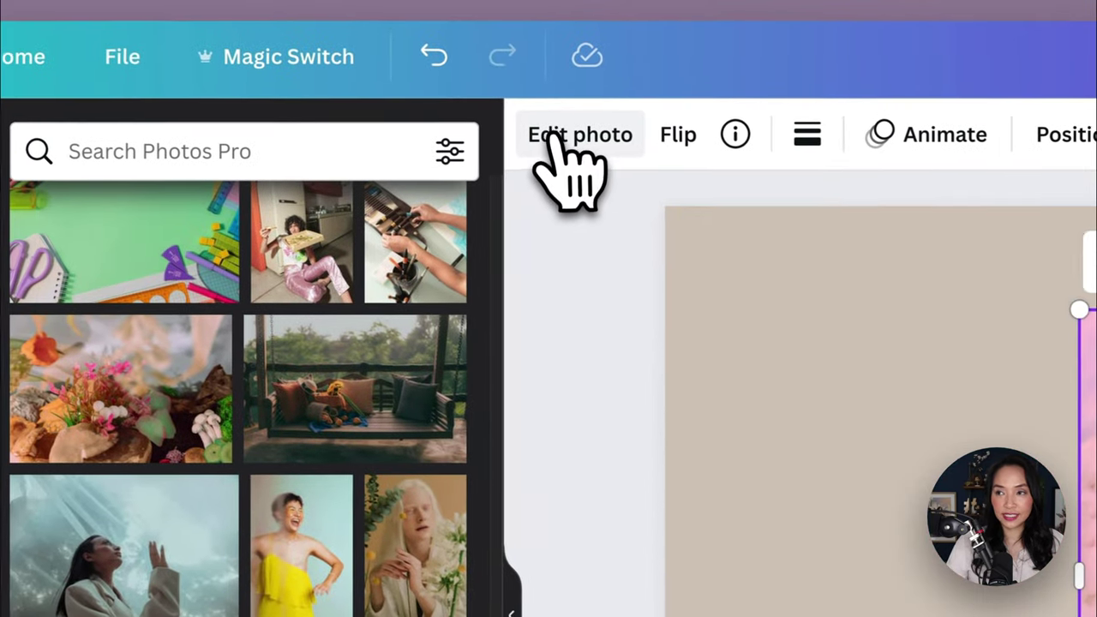
left_click(559, 137)
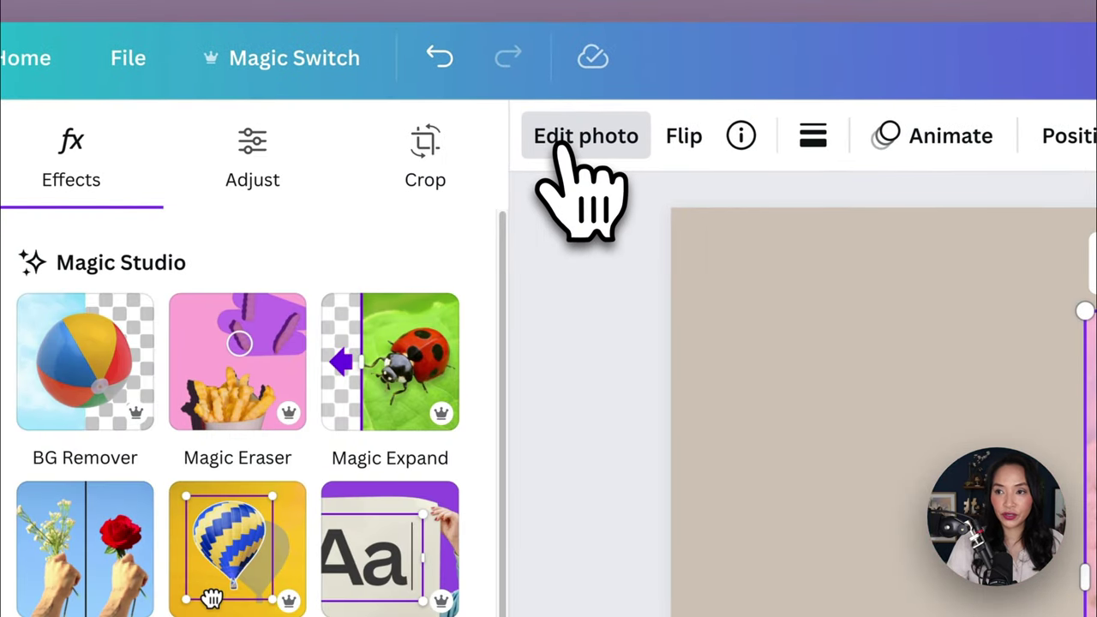
left_click(413, 367)
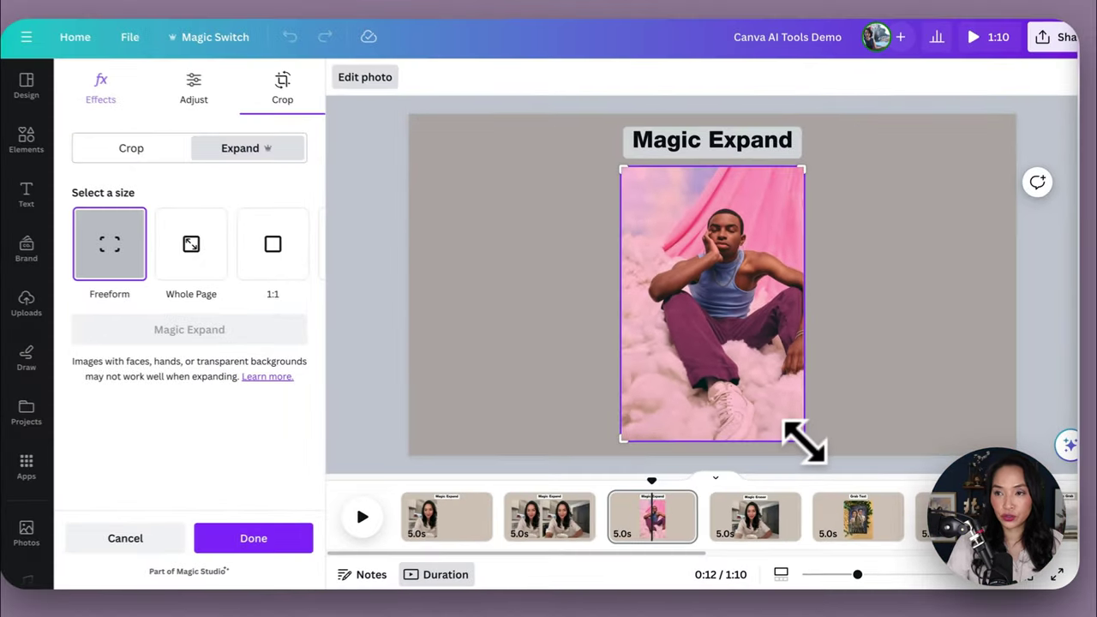
left_click_drag(803, 442, 840, 441)
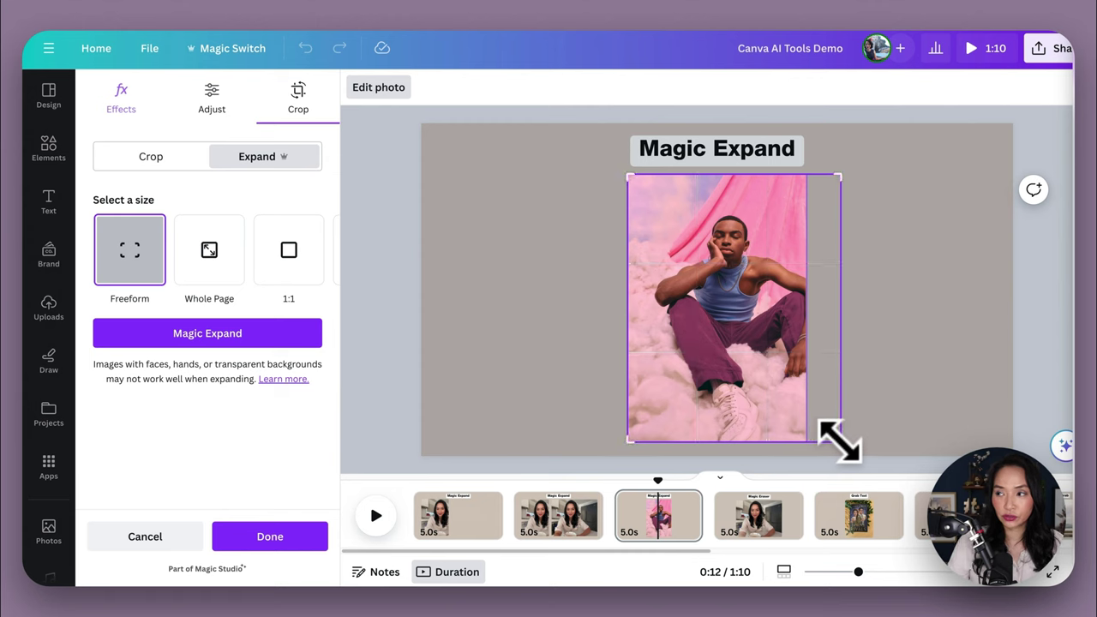
left_click(316, 249)
left_click(317, 249)
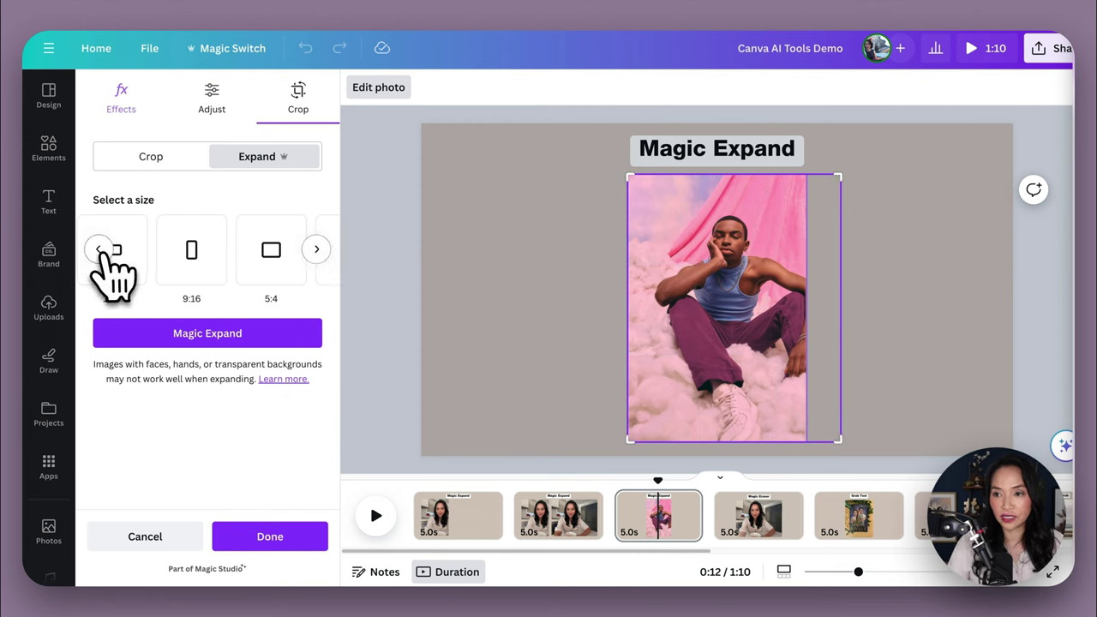
left_click(281, 336)
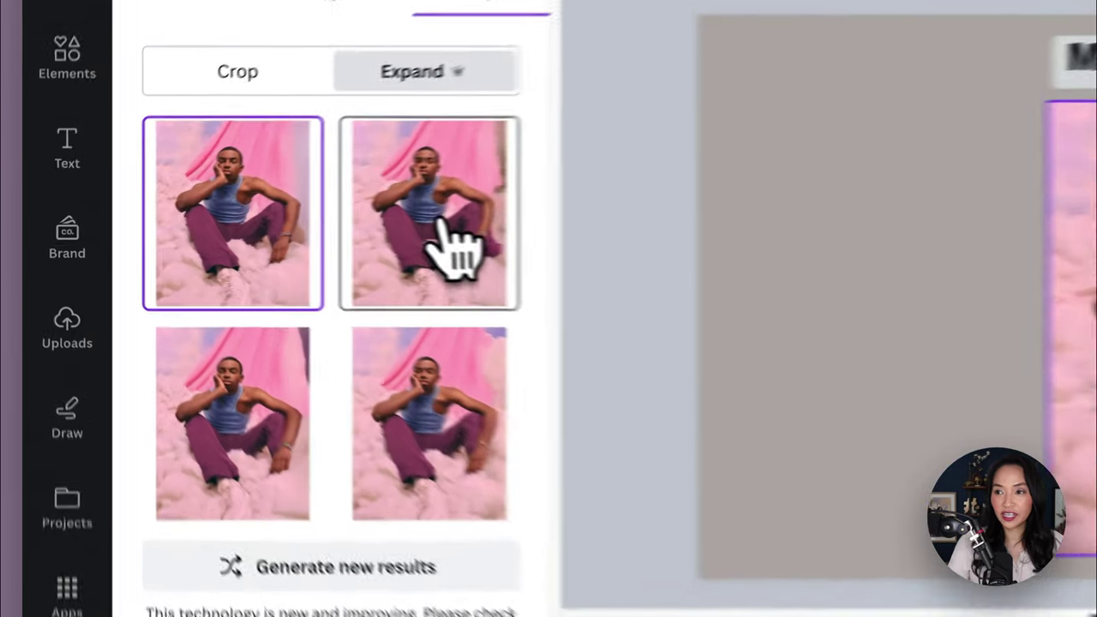
- Compare the expansion results and apply the top-left one to the photo
left_click(264, 243)
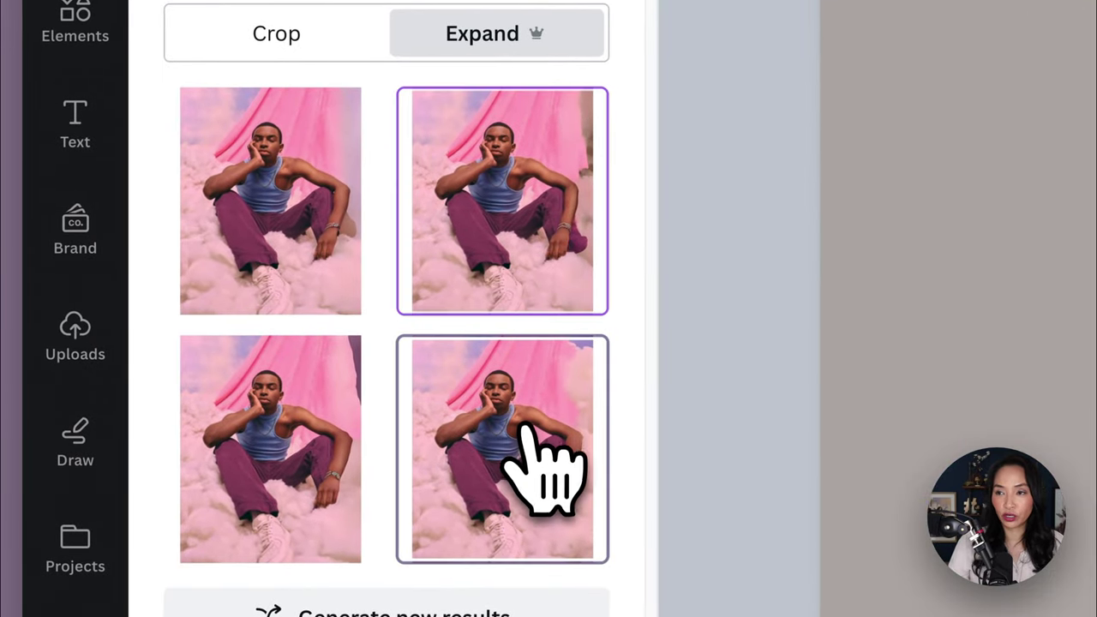
left_click(522, 428)
left_click(291, 417)
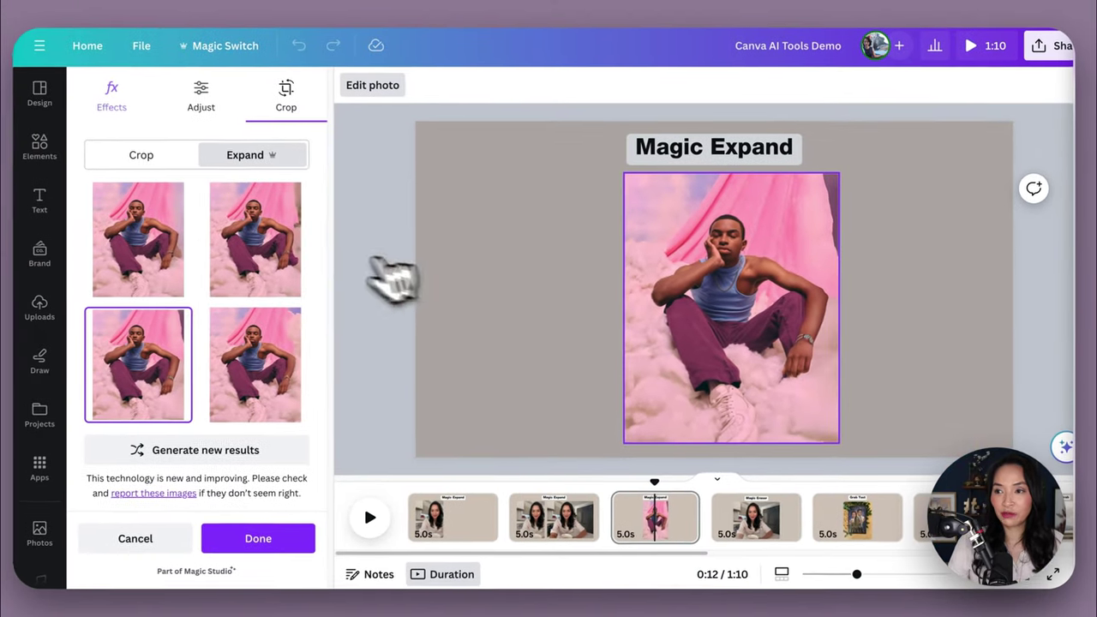
left_click(287, 273)
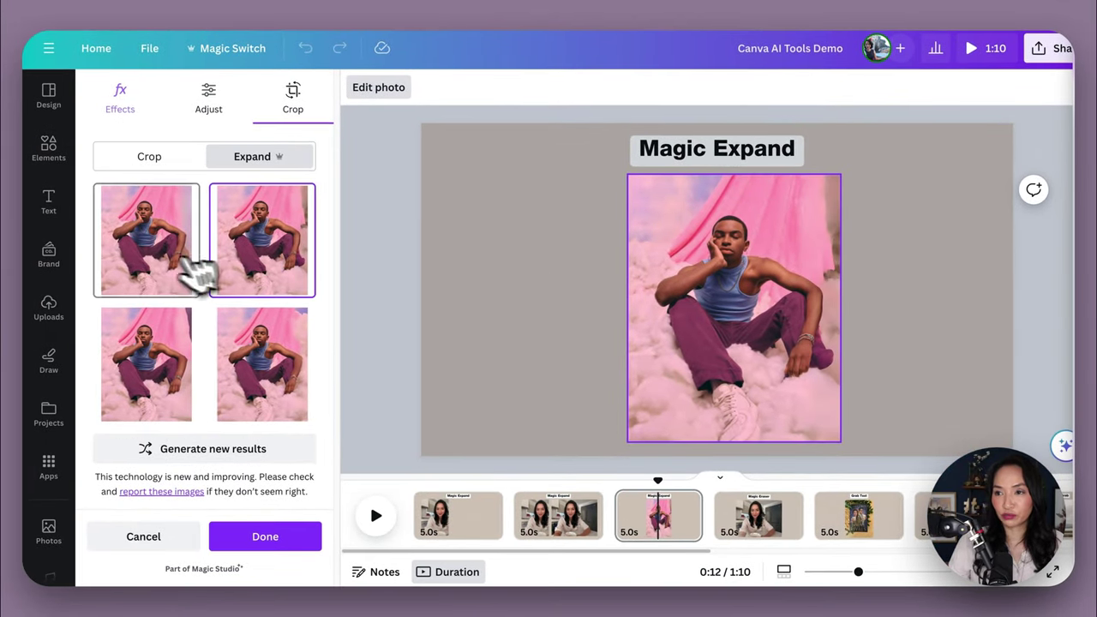
left_click(156, 272)
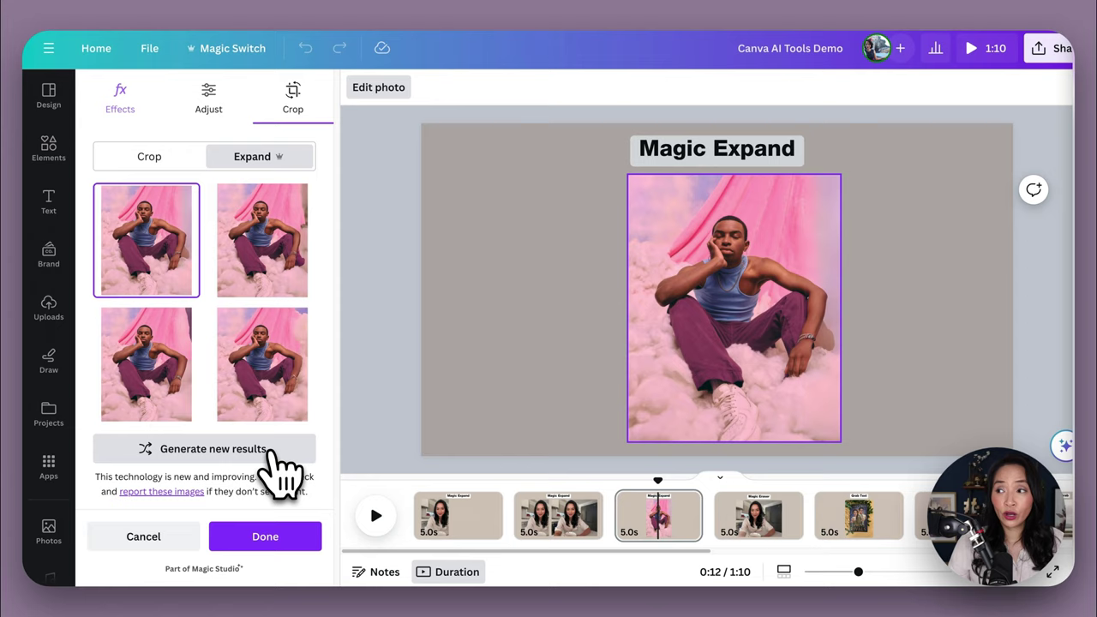
left_click(272, 535)
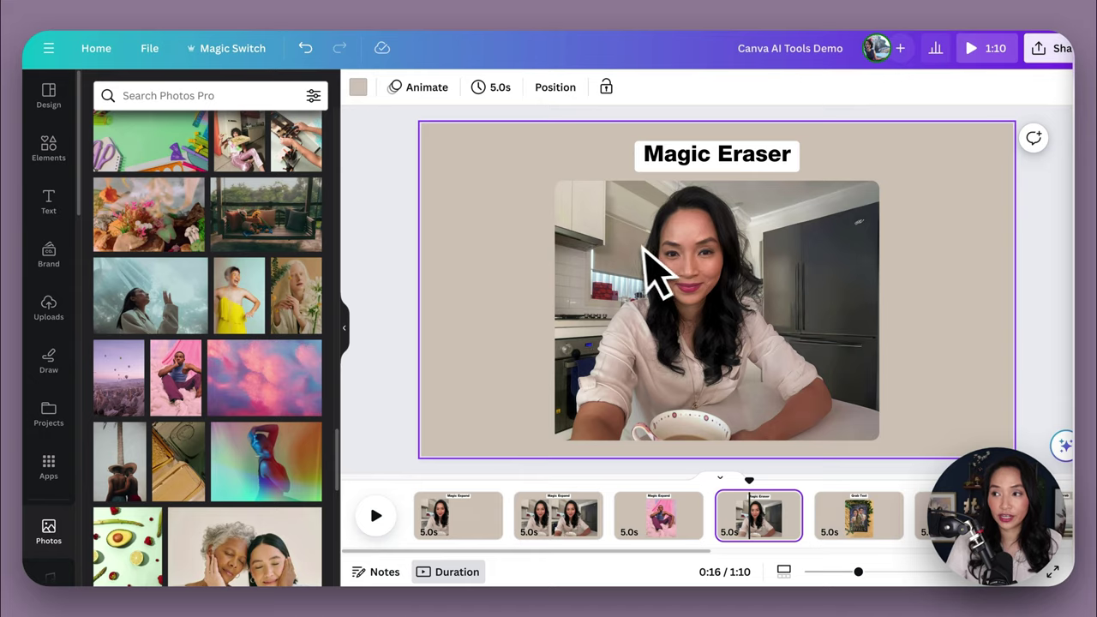
- Erase the fridge logo from the kitchen photo with Magic Eraser at brush size 25
left_click(578, 218)
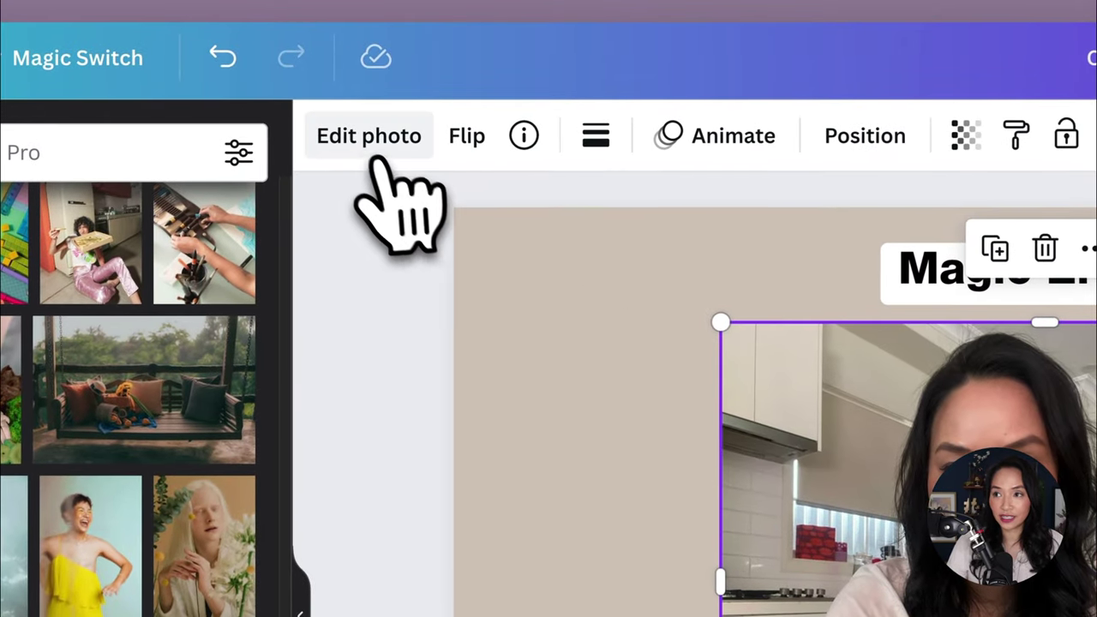
left_click(368, 147)
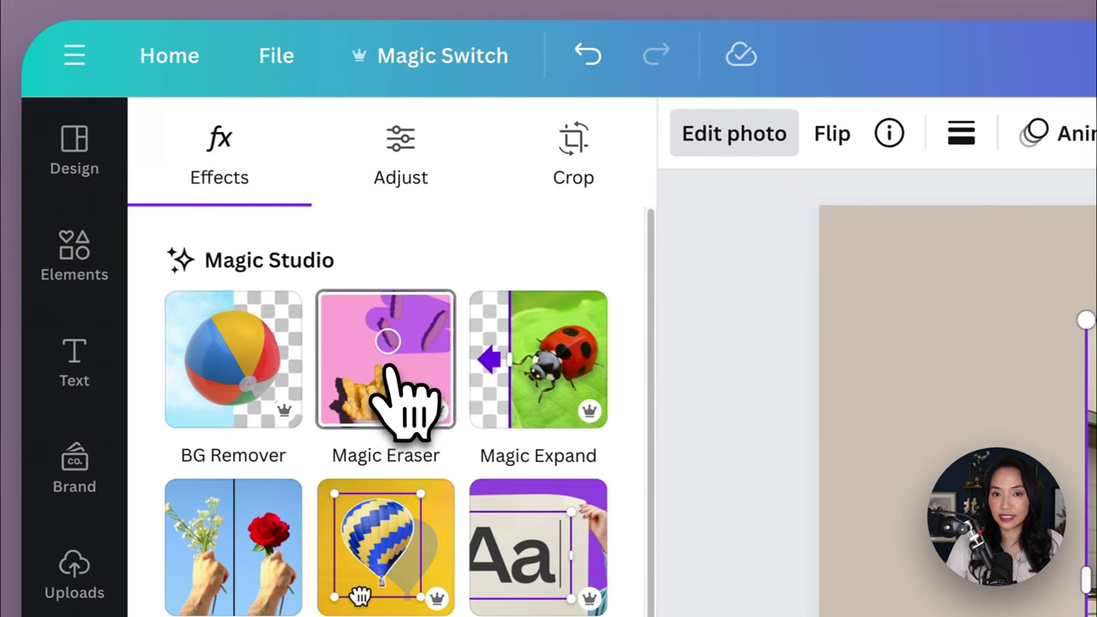
left_click(308, 334)
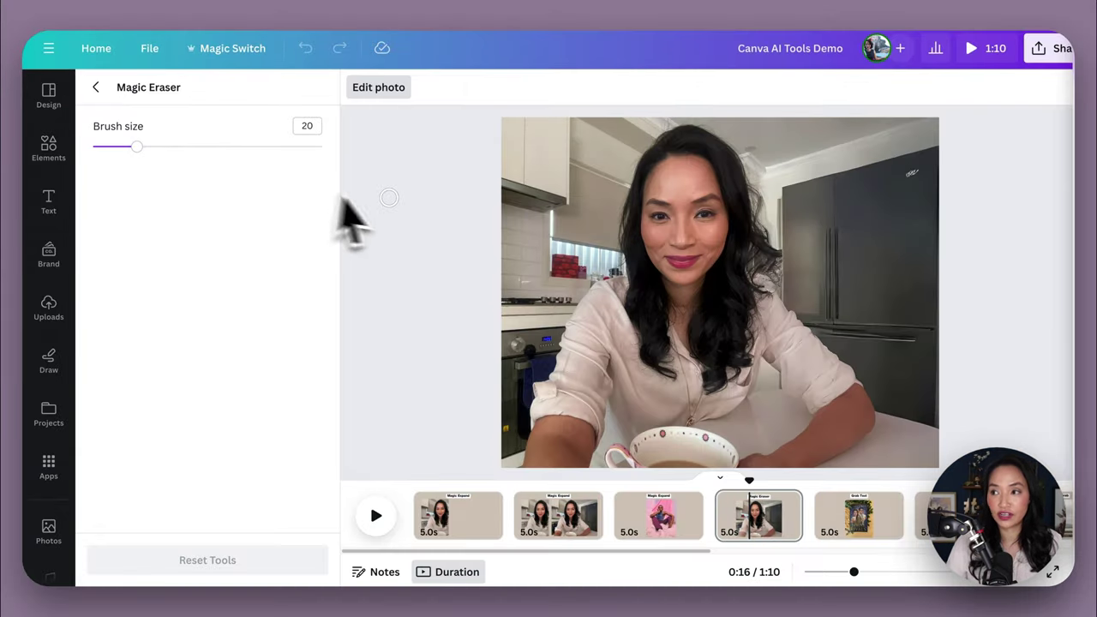
left_click_drag(137, 147, 148, 148)
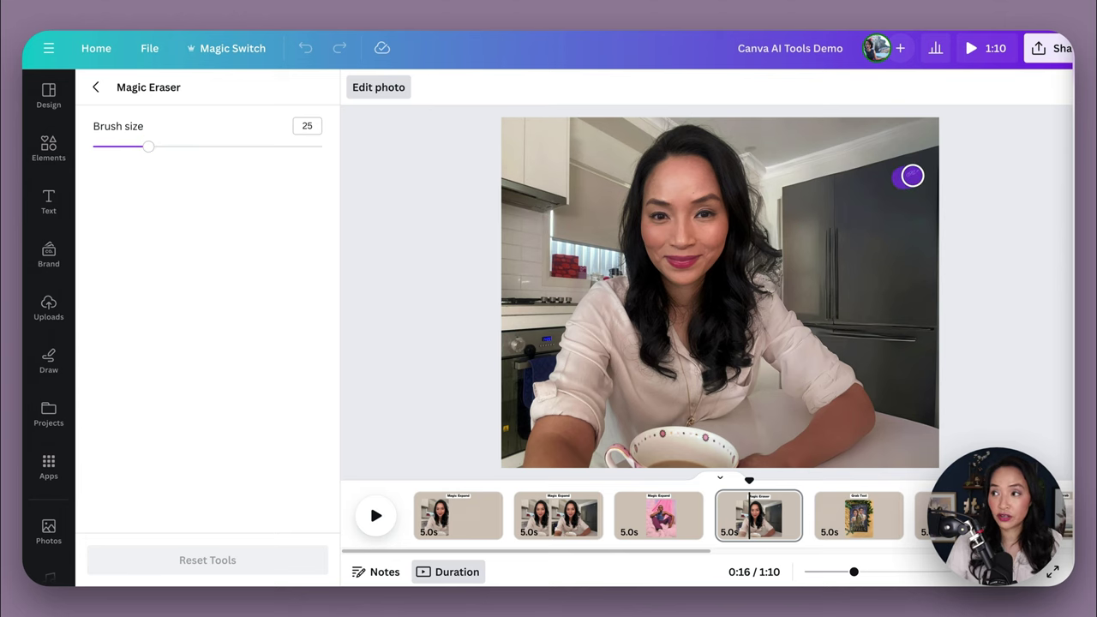
left_click_drag(908, 181, 907, 177)
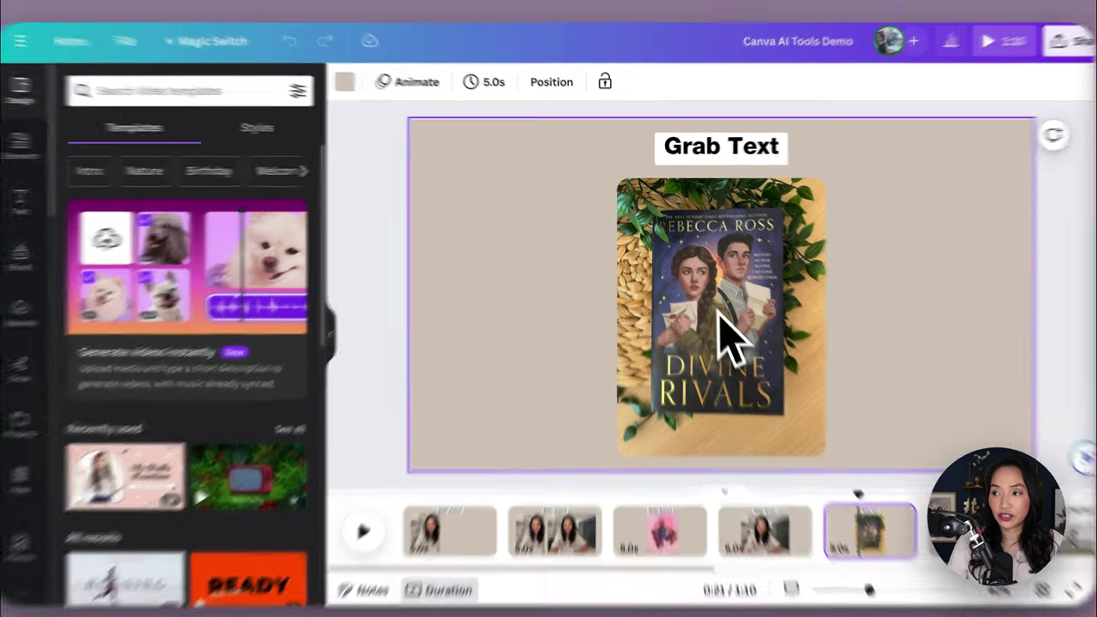
- Turn the book cover's printed text into editable boxes with Grab Text
left_click(716, 325)
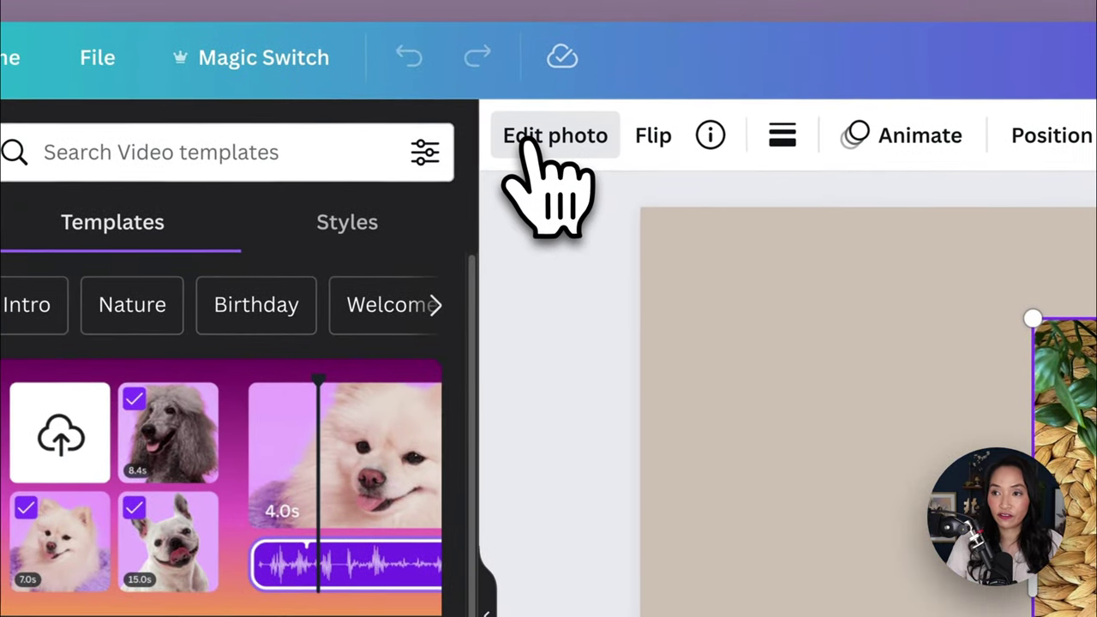
left_click(128, 0)
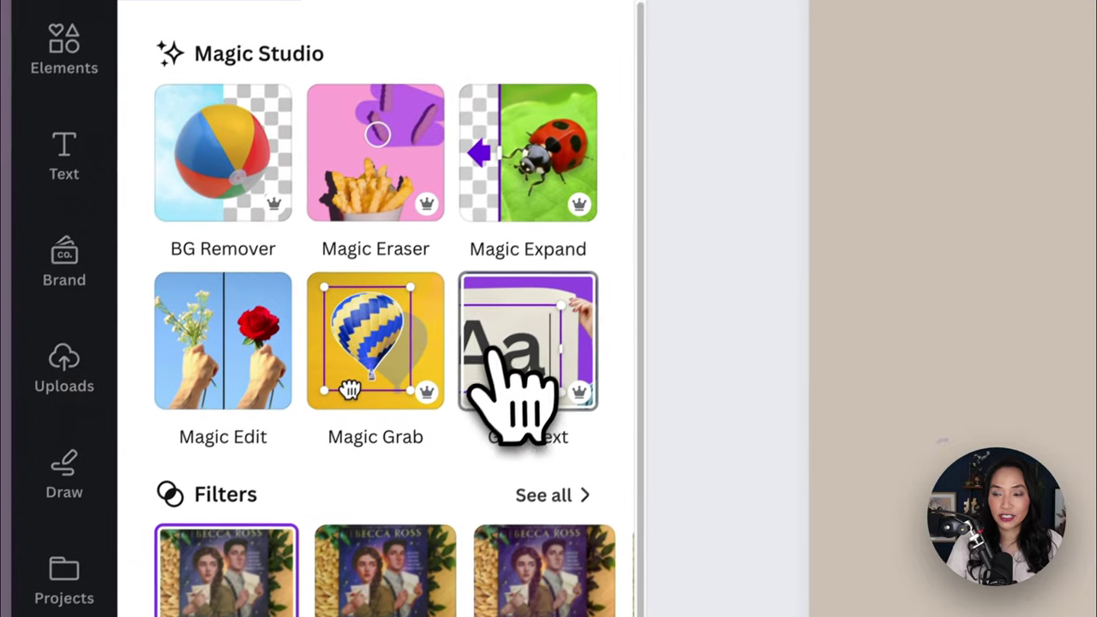
left_click(330, 561)
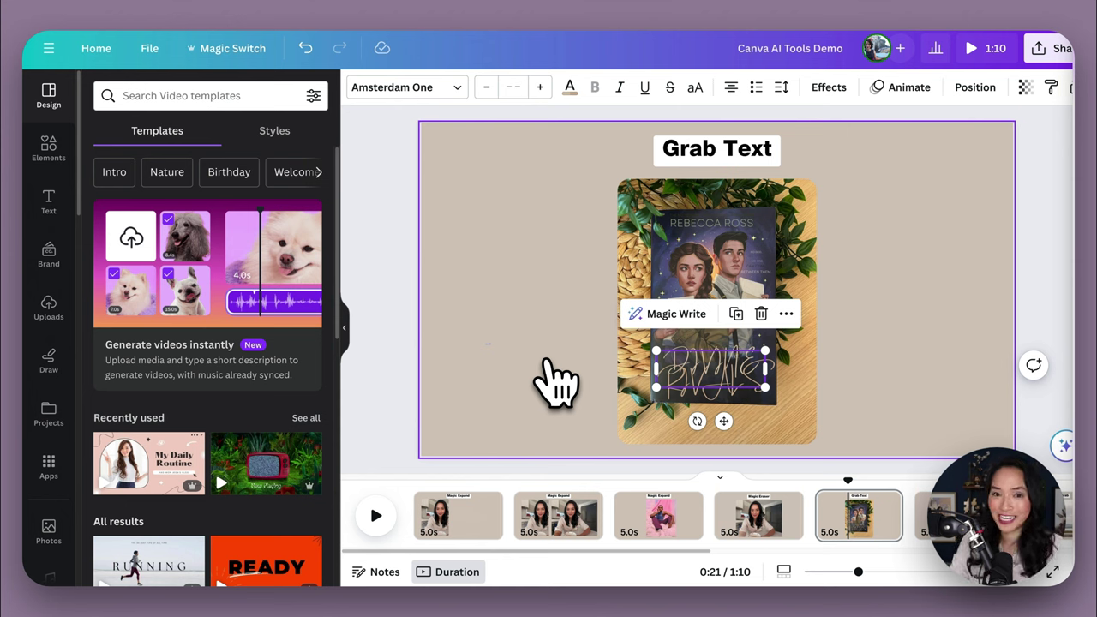
- Delete the author name, Divine Rivals title and tagline text boxes from the cover
left_click(726, 227)
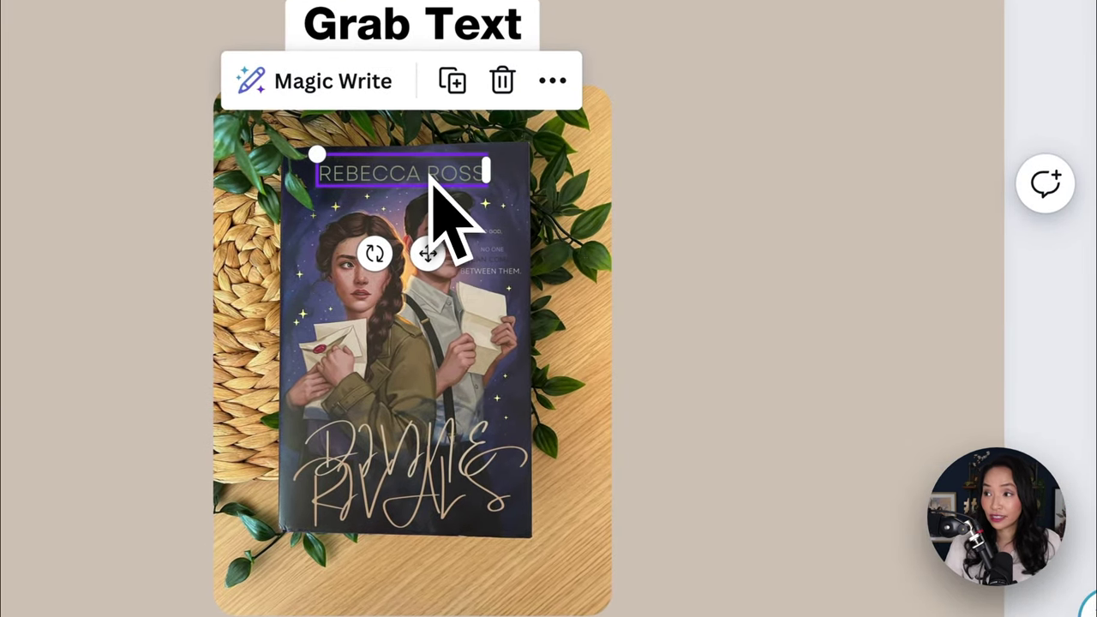
double_click(437, 174)
key("BackSpace")
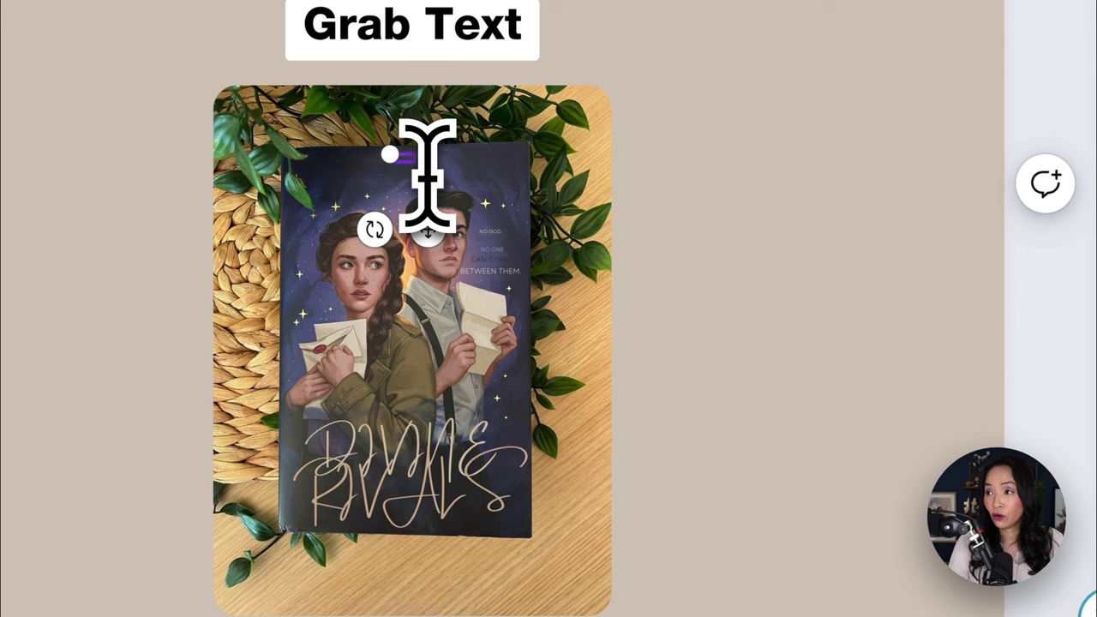
left_click(661, 232)
left_click(399, 168)
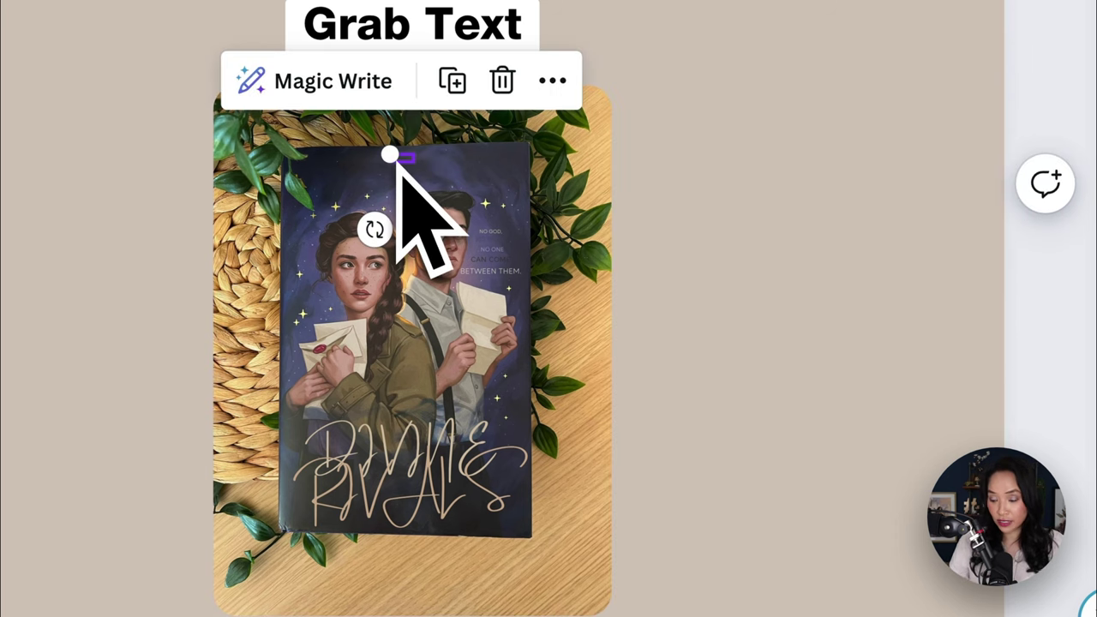
key("Delete")
left_click(431, 448)
key("Delete")
left_click(500, 279)
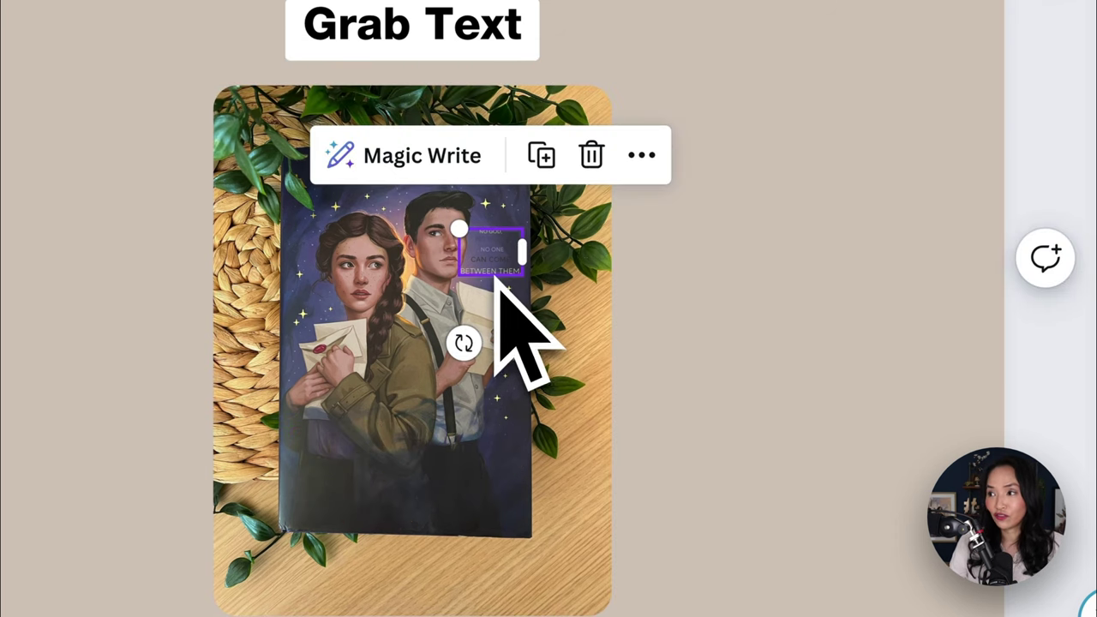
key("Delete")
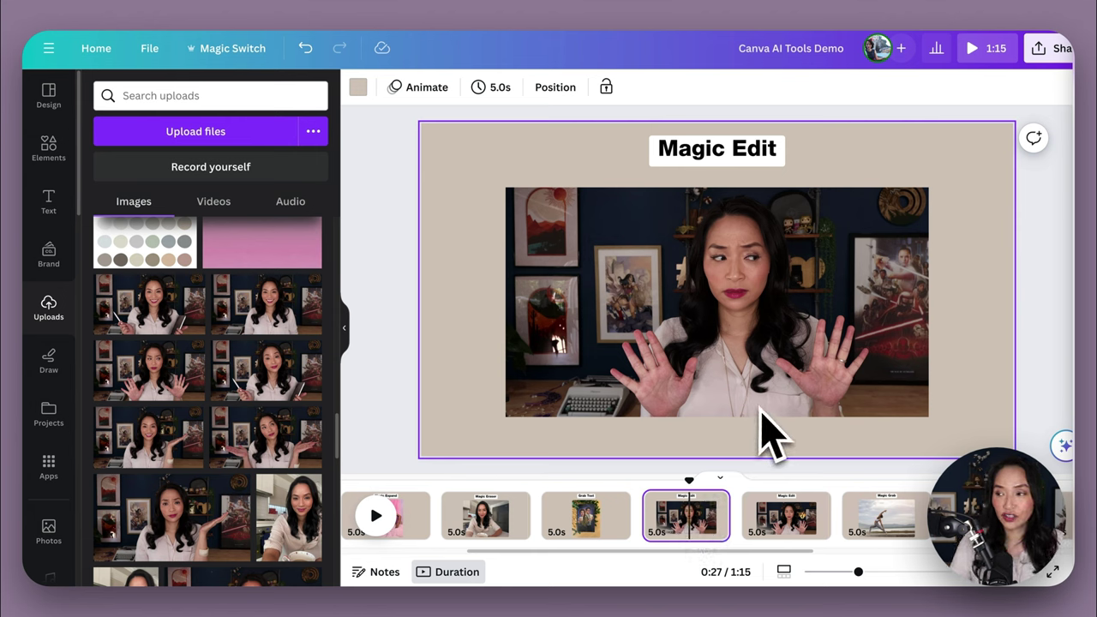
- Open the Magic Edit tool on the woman's photo on the first Magic Edit page
left_click(785, 523)
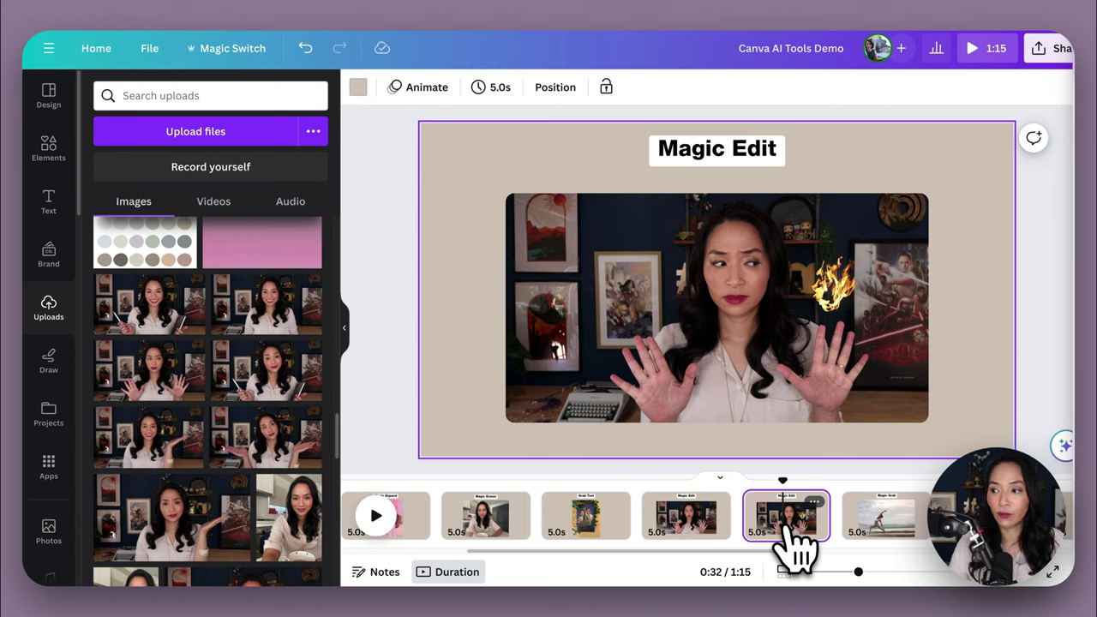
left_click(681, 527)
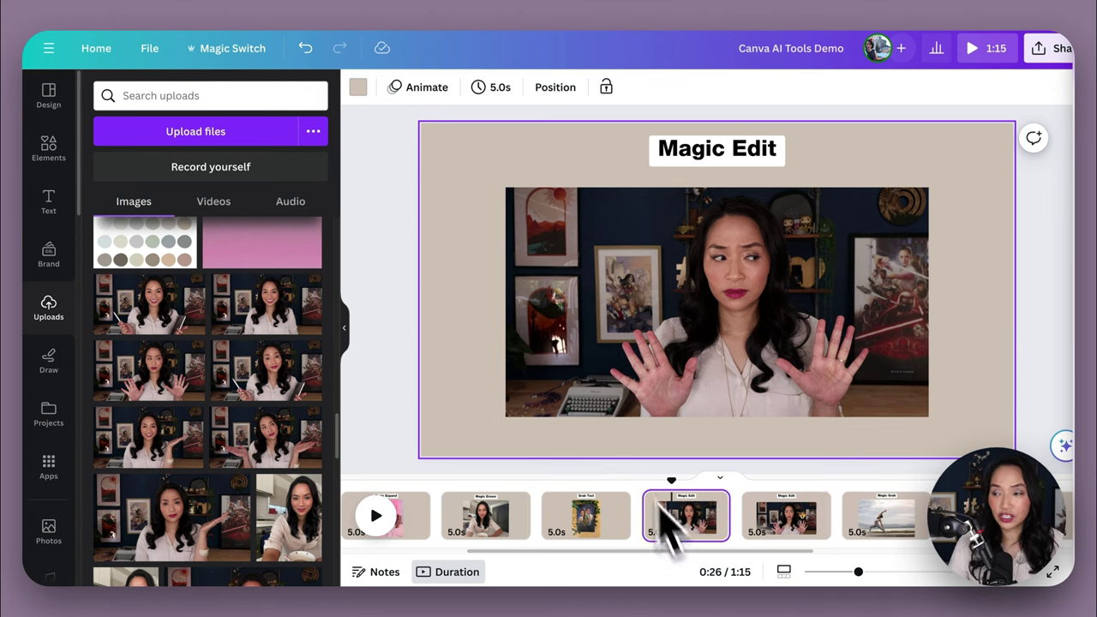
left_click(584, 313)
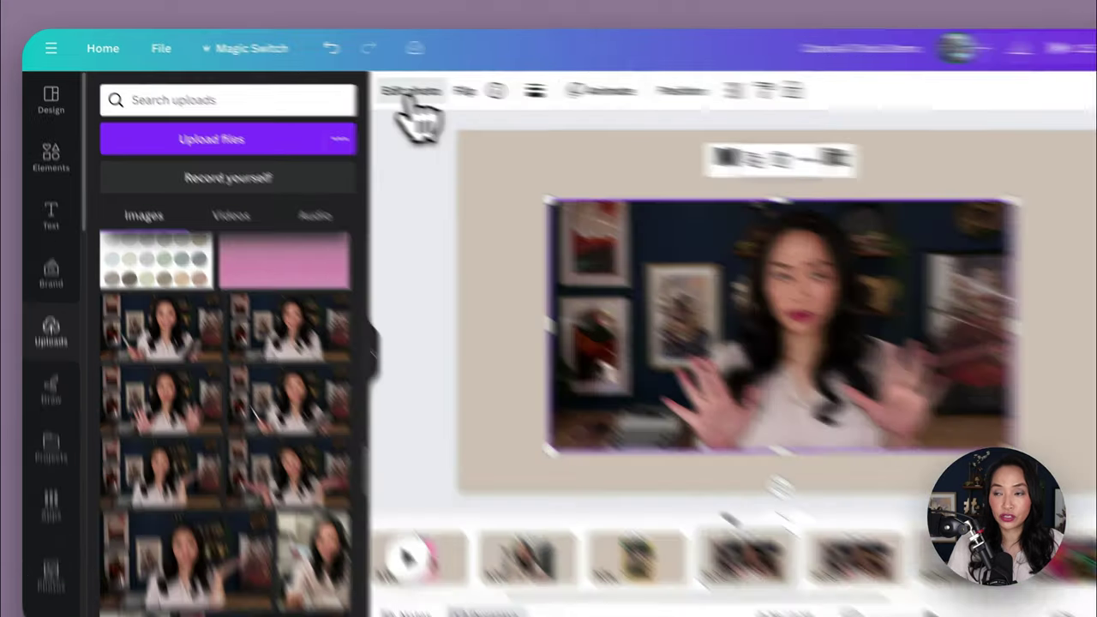
left_click(378, 86)
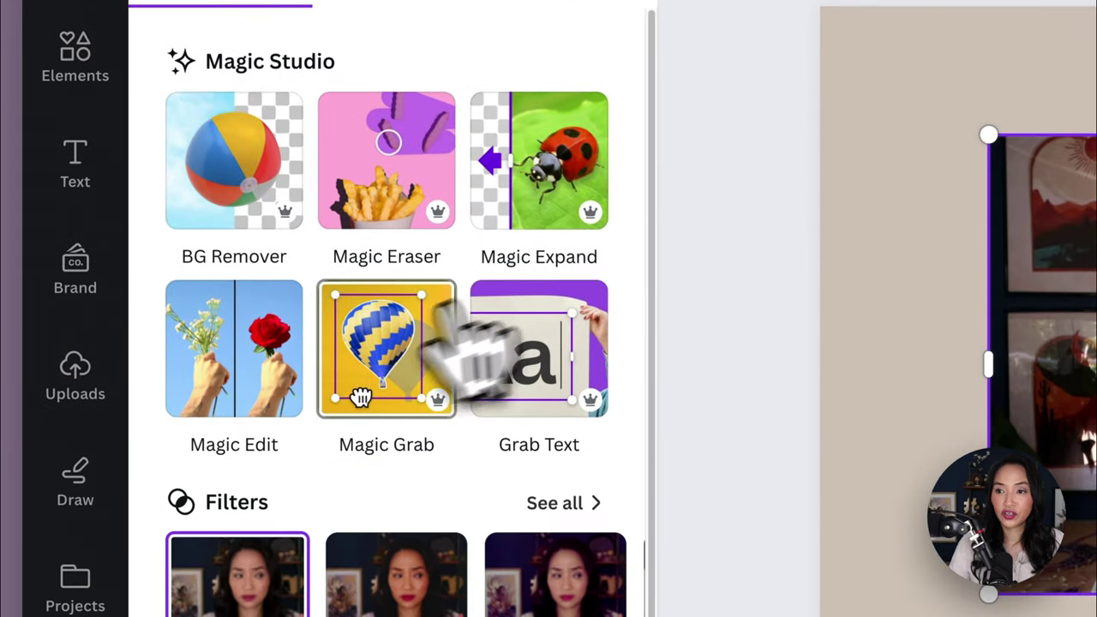
left_click(240, 369)
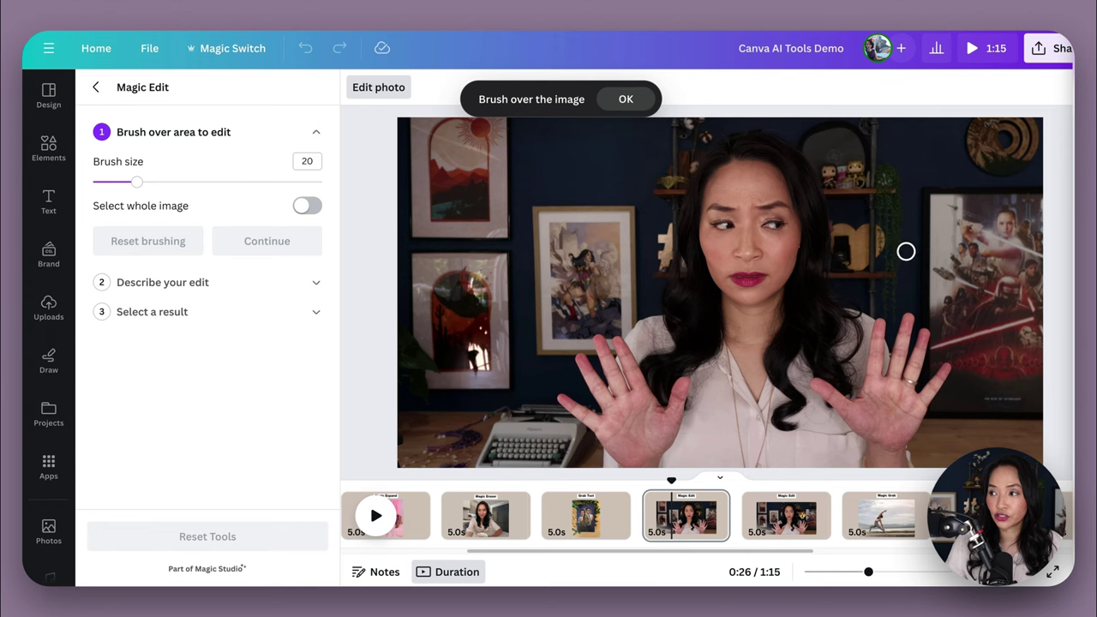
- Brush beside the right-hand poster, generate a 'Fireball' Magic Edit, and keep the first result
mouse_move(886, 269)
left_mouse_down()
mouse_move(927, 274)
mouse_move(905, 257)
mouse_move(914, 280)
mouse_move(891, 267)
mouse_move(922, 268)
mouse_move(893, 282)
left_mouse_up()
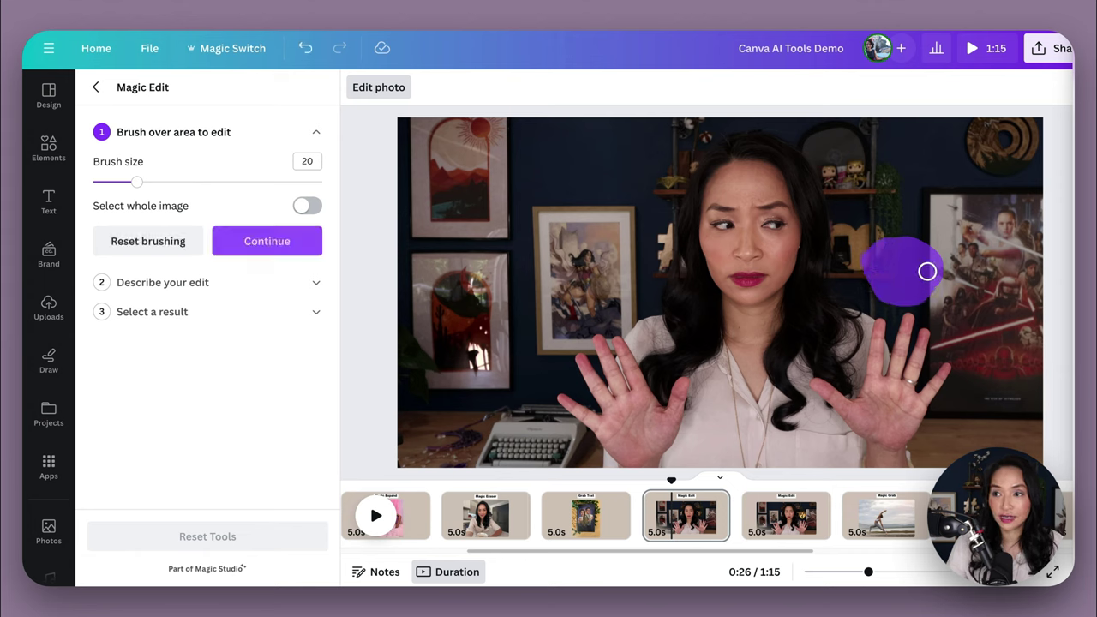
left_click(225, 241)
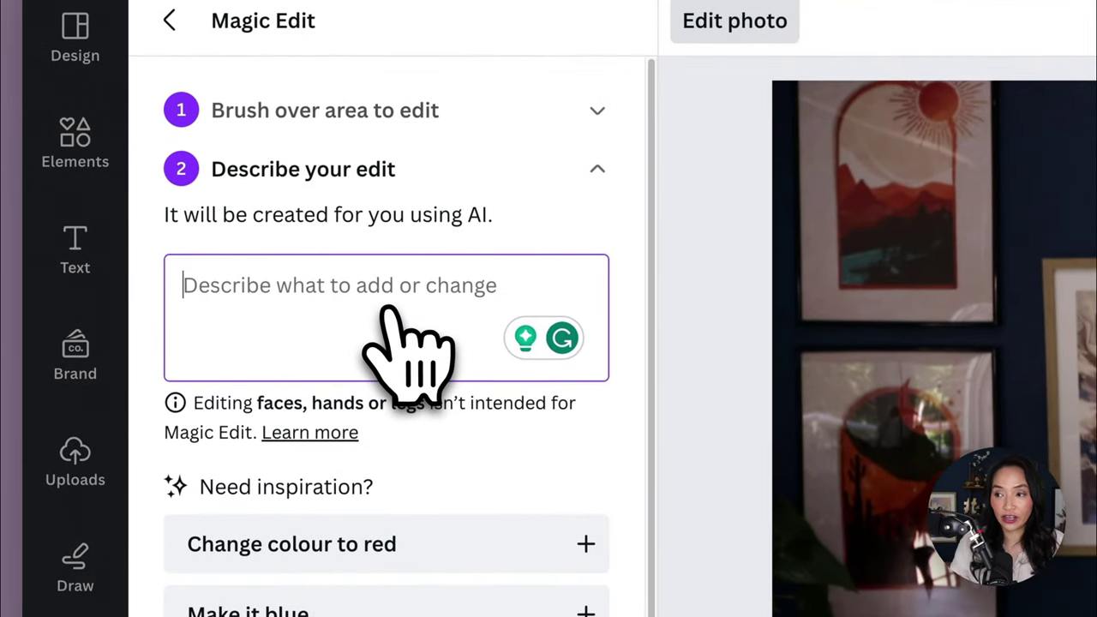
type("Fireball")
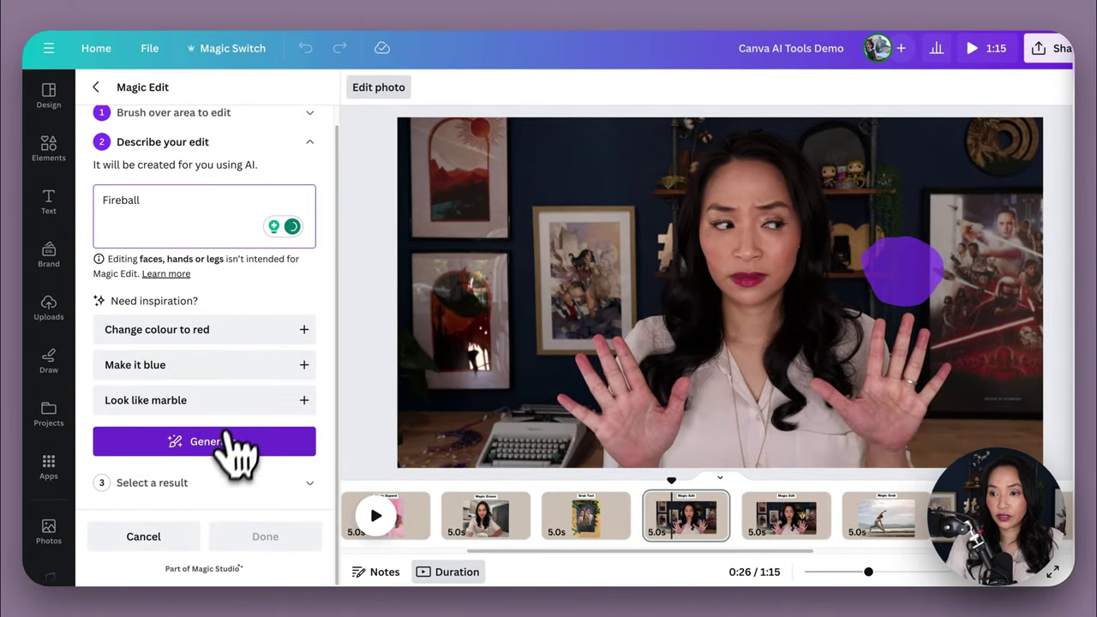
left_click(230, 439)
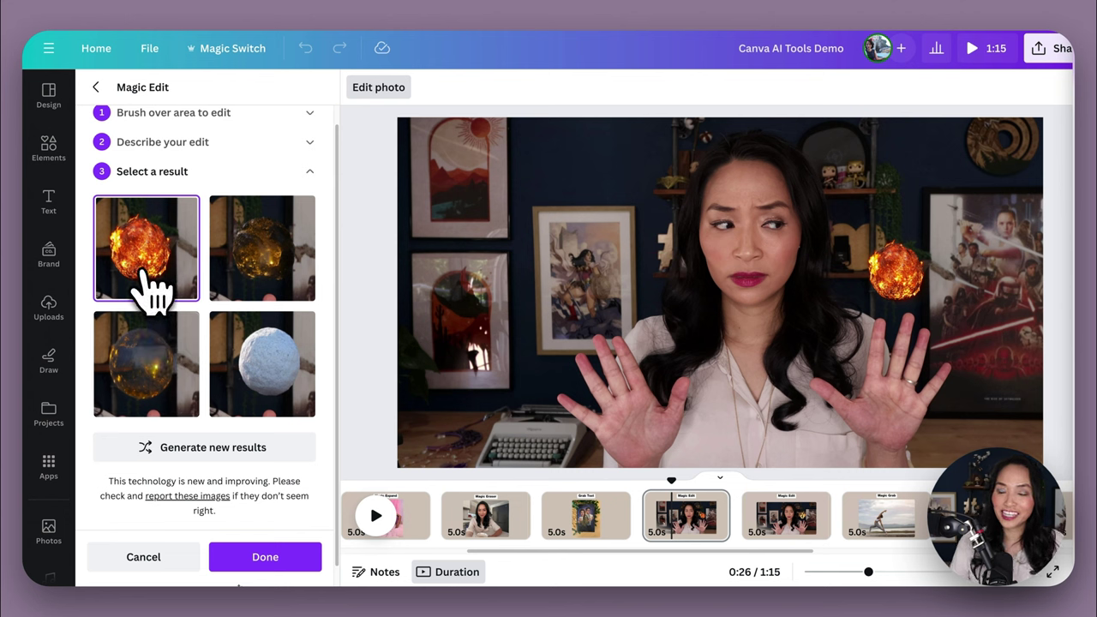
scroll(153, 290, "up", 1)
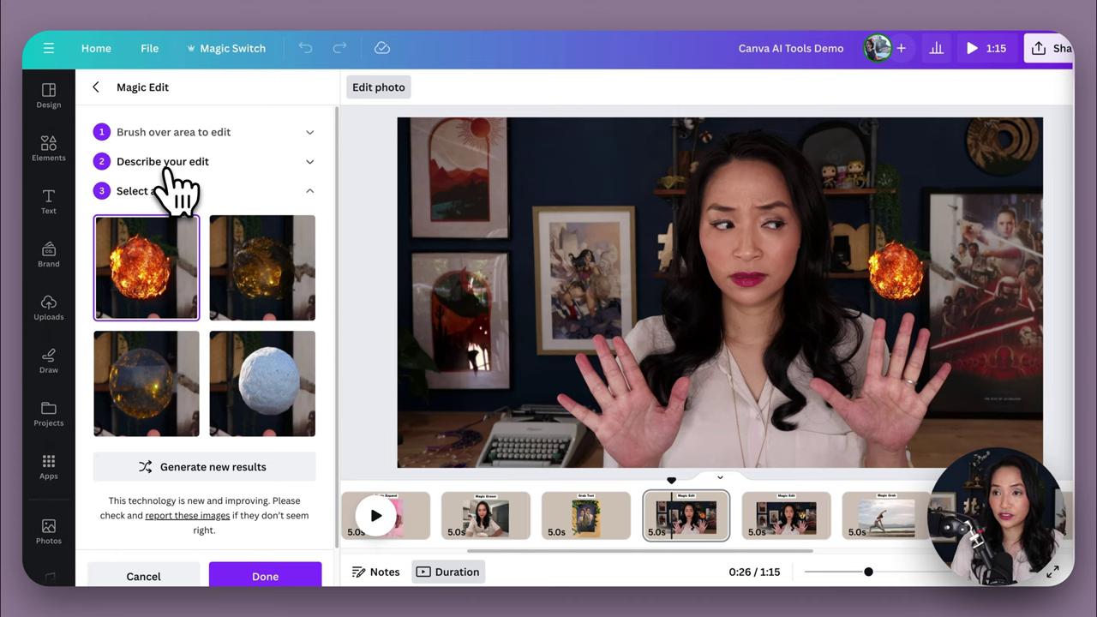
left_click(276, 586)
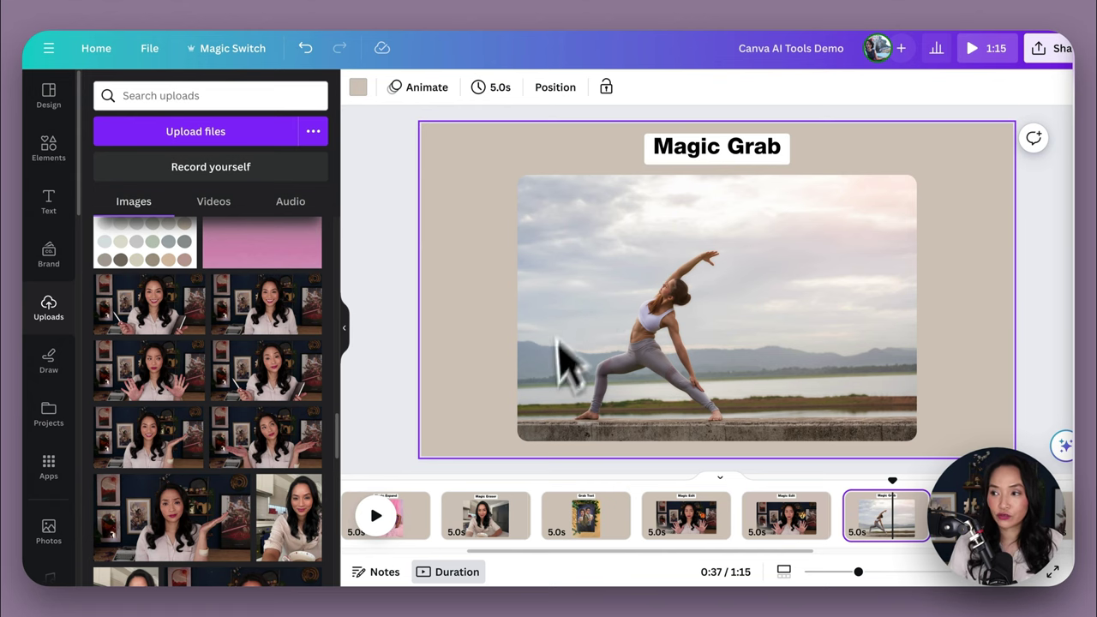
- Extract the yoga woman with Magic Grab, then enlarge her and move her lower right
left_click(570, 281)
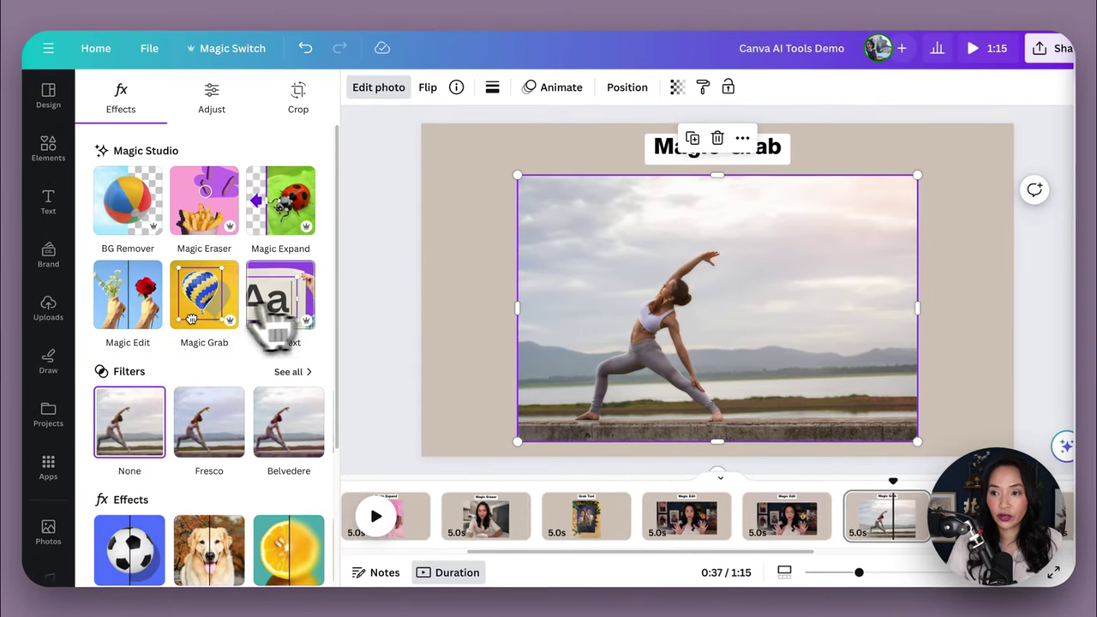
left_click(214, 322)
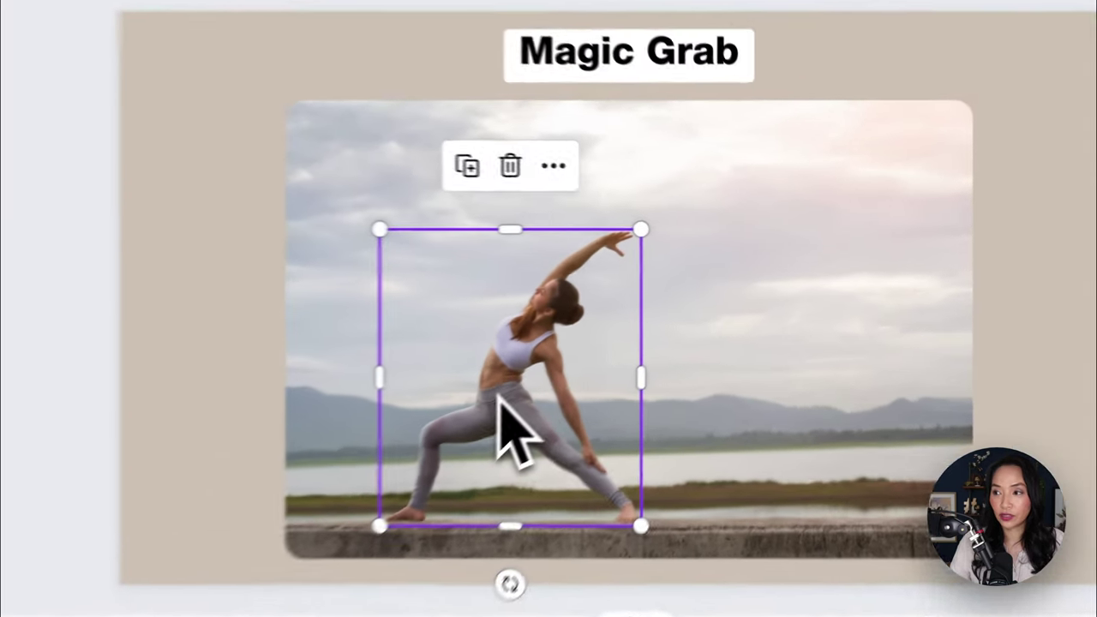
left_click_drag(646, 367, 701, 348)
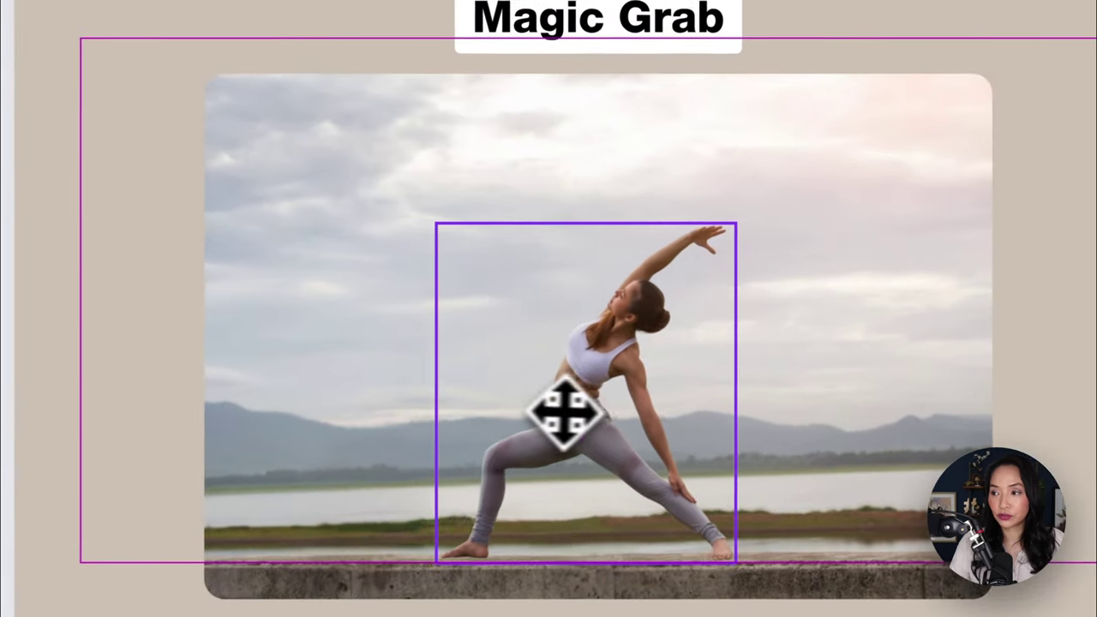
left_click_drag(565, 414, 773, 416)
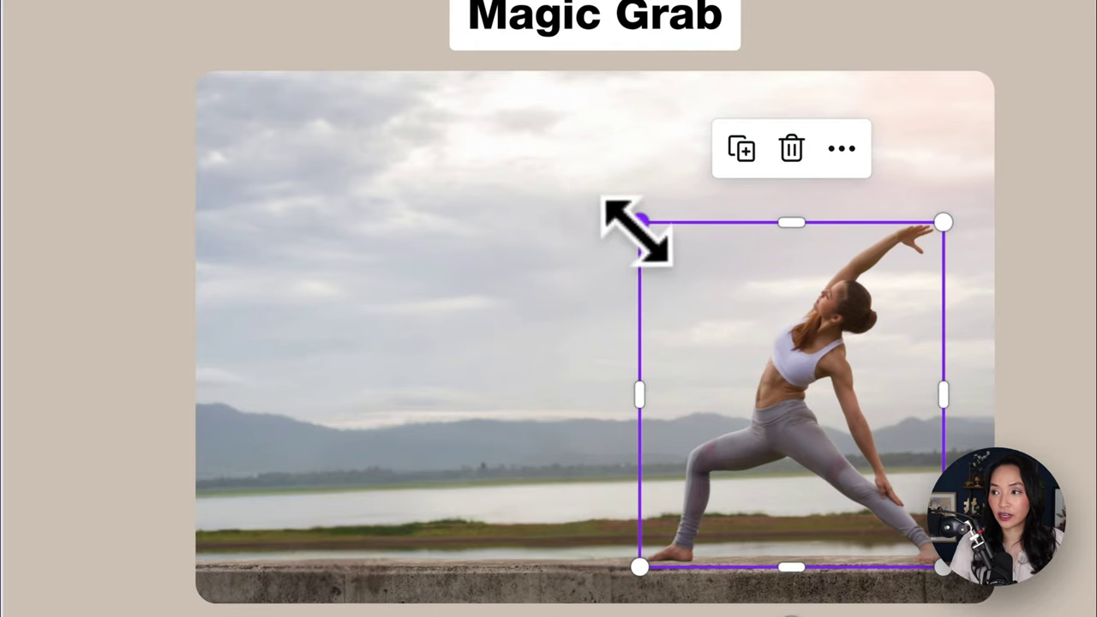
left_click_drag(631, 229, 595, 221)
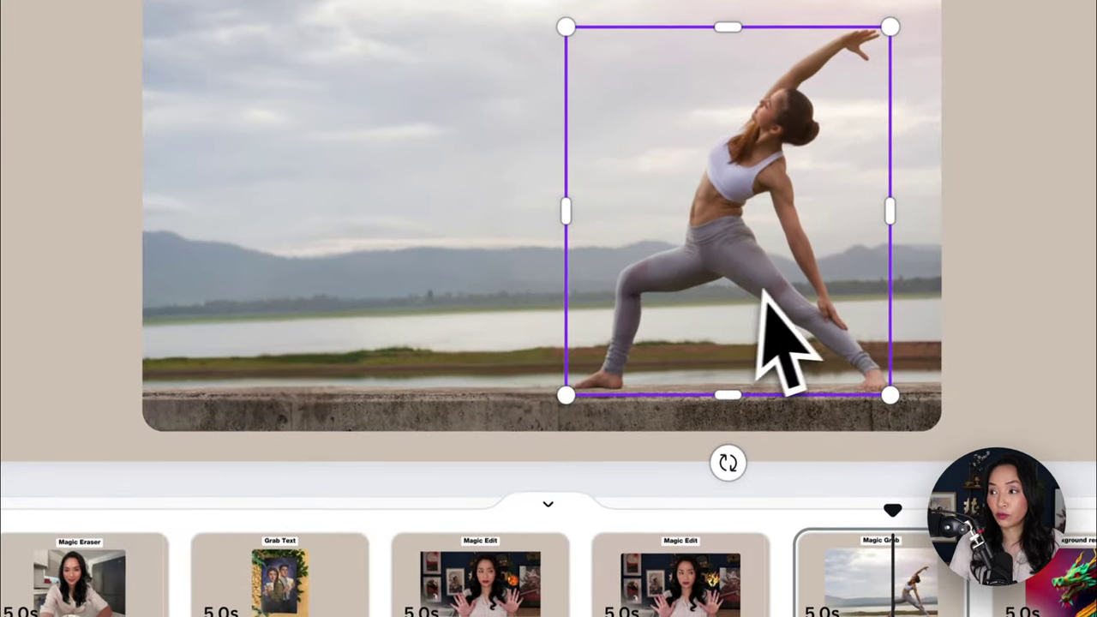
left_click_drag(806, 439, 829, 447)
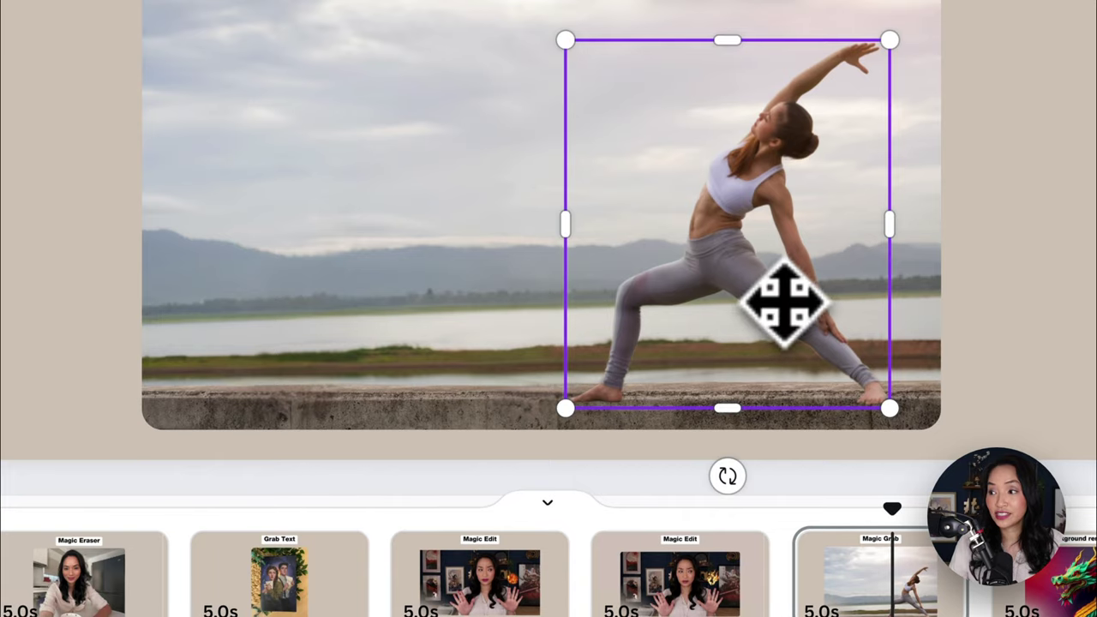
left_click_drag(783, 302, 788, 287)
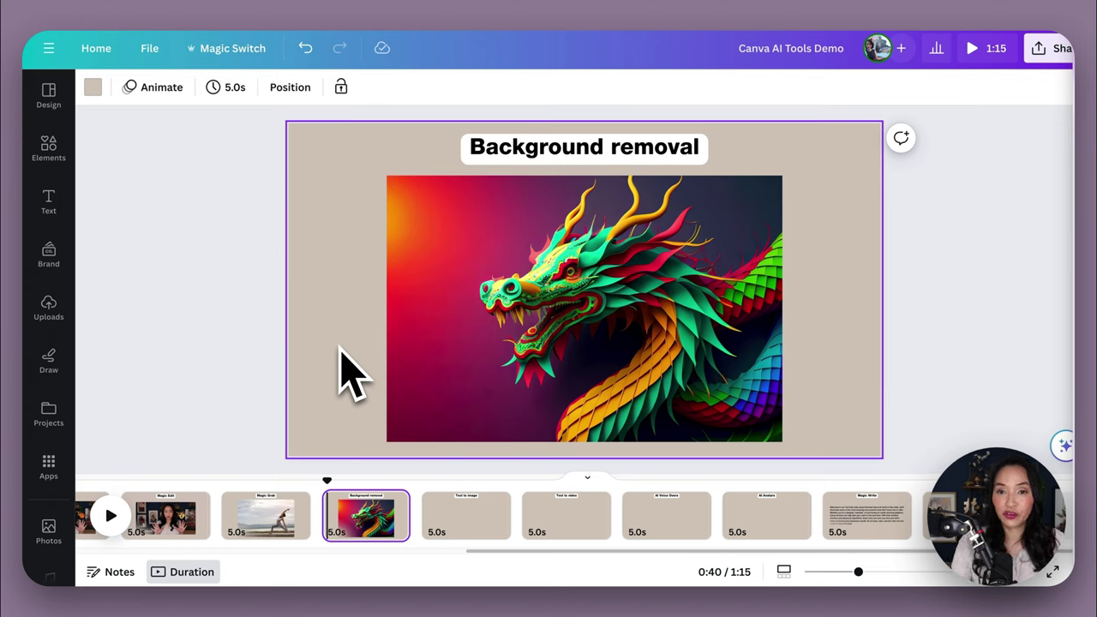
- Remove the dragon image's background with BG Remover and move the cut-out dragon right
left_click(416, 235)
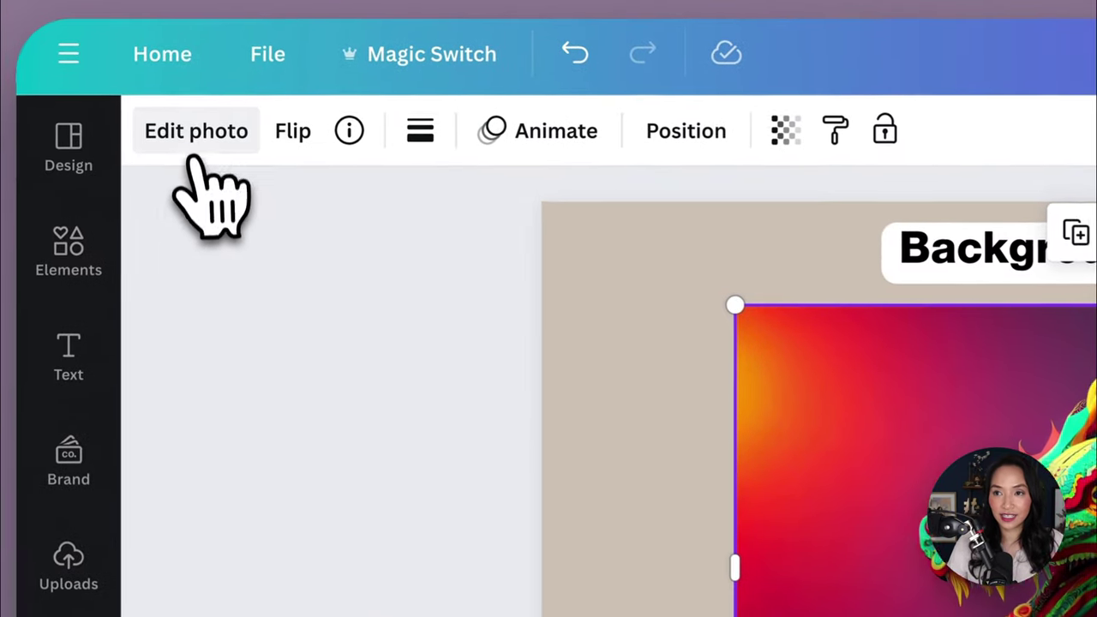
left_click(113, 87)
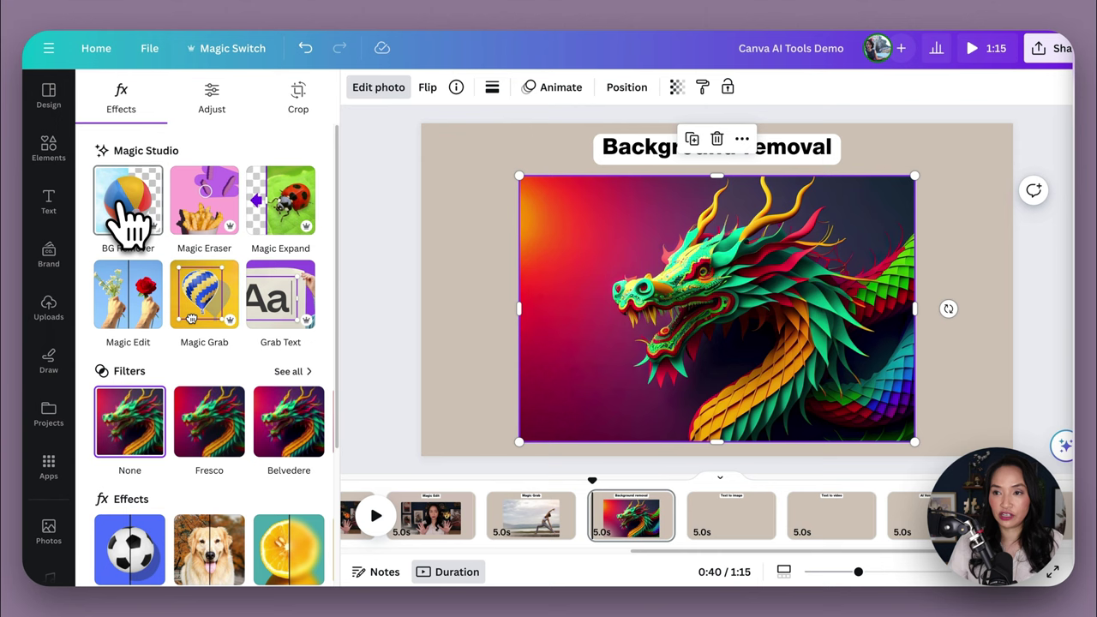
left_click(159, 256)
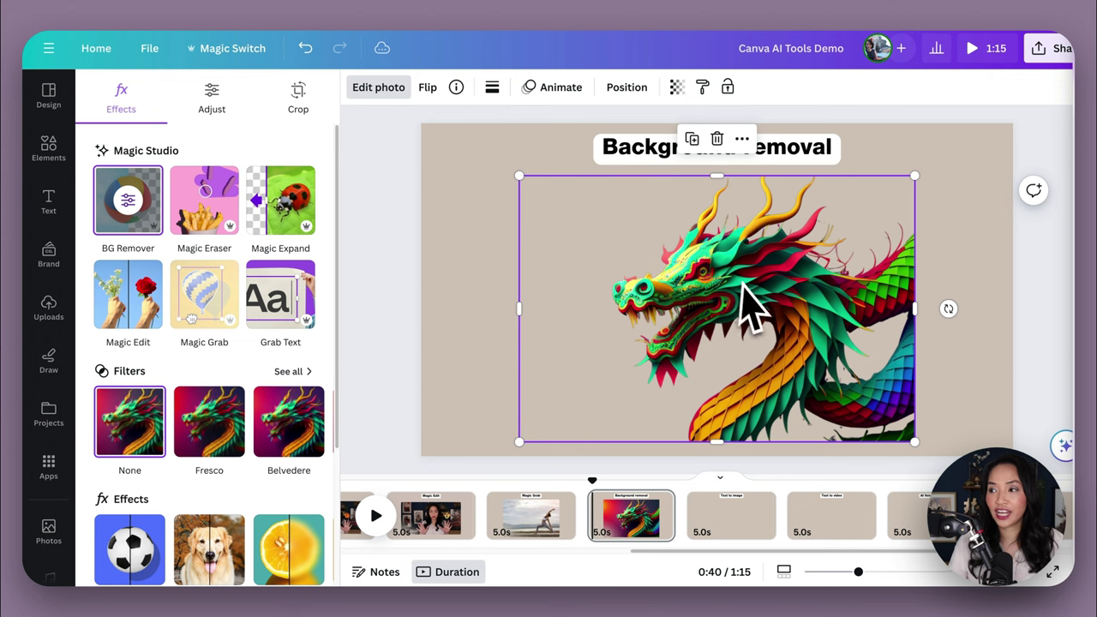
left_click_drag(747, 299, 815, 294)
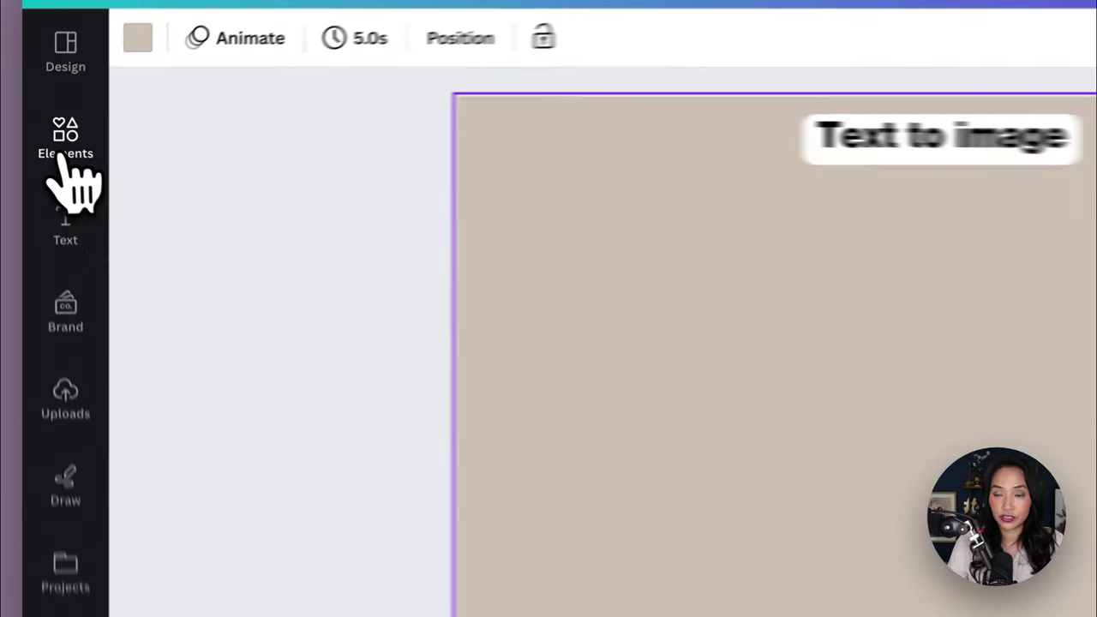
- Generate Filmic-style 'Golden dragon' images and add the first one to the slide
left_click(49, 148)
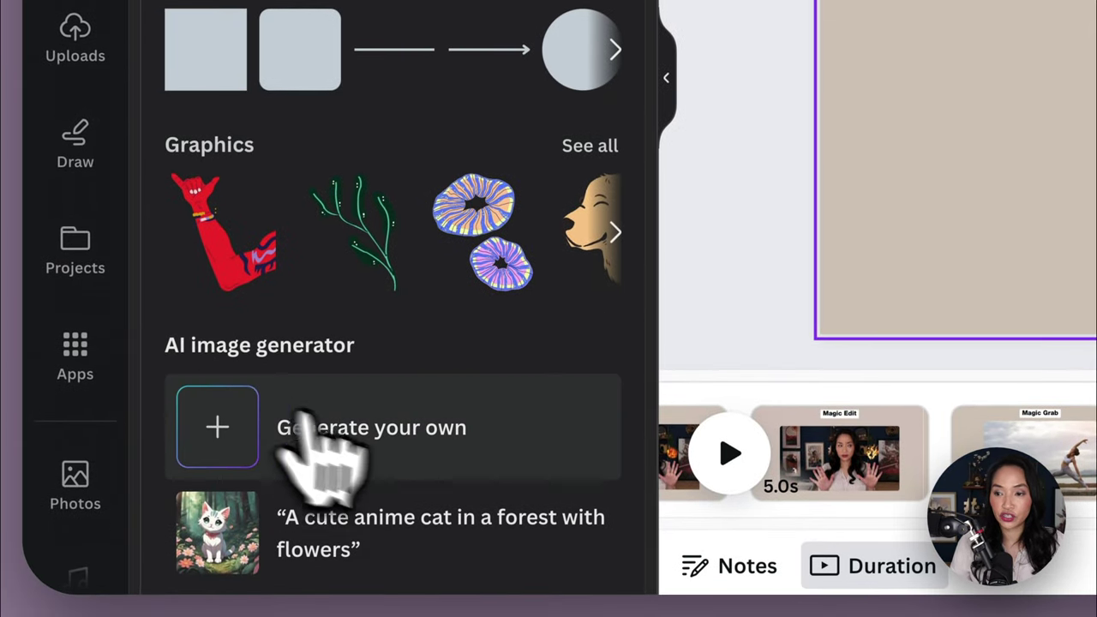
left_click(503, 438)
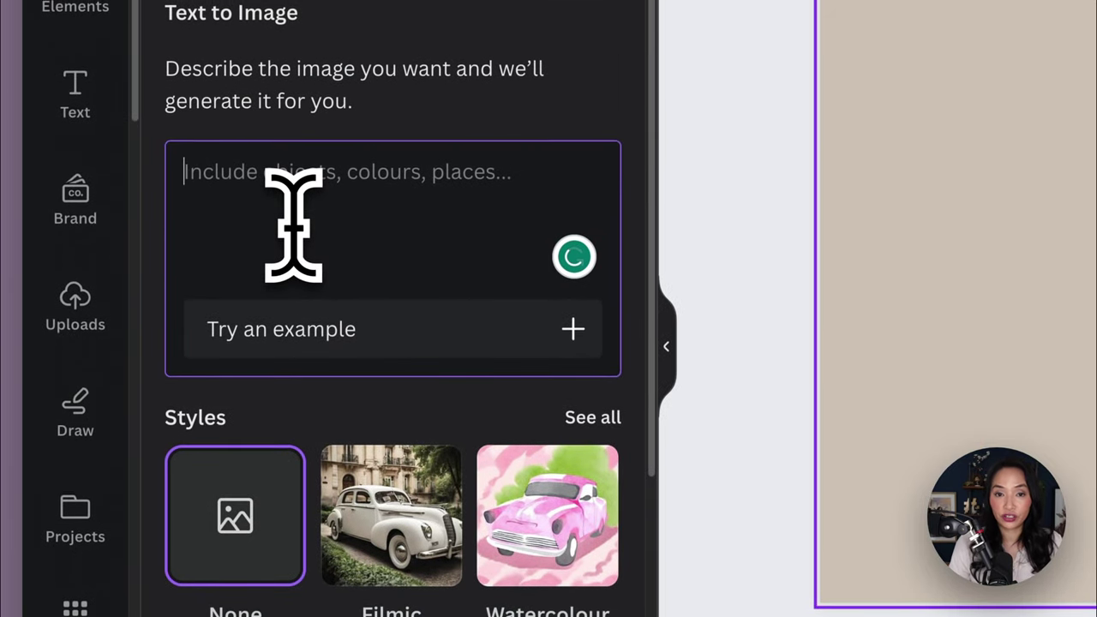
type("G")
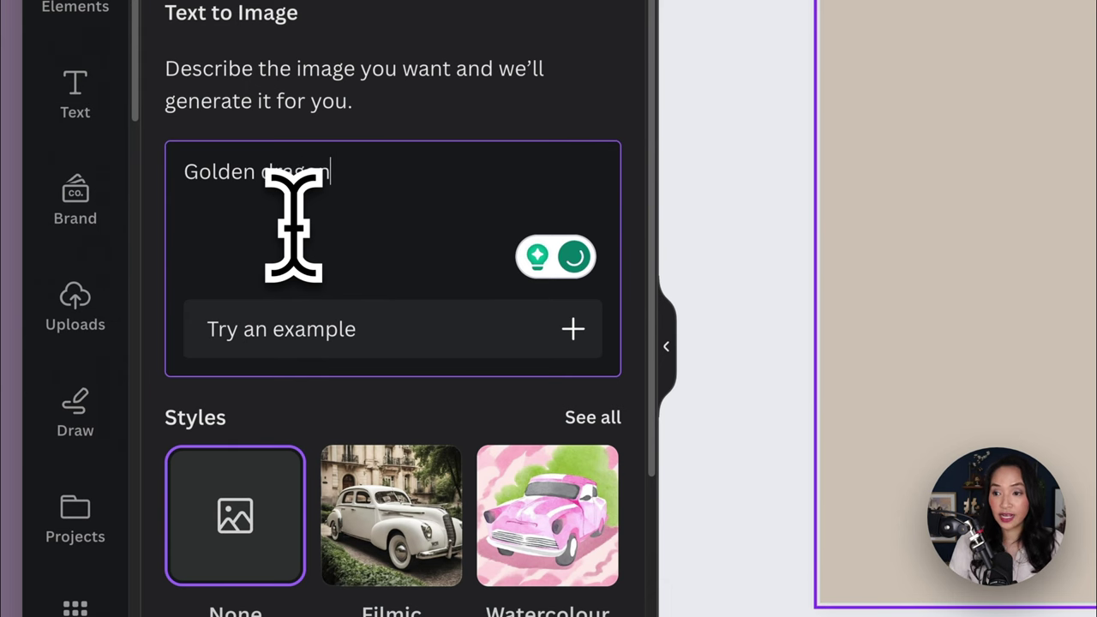
type("olden dragon")
scroll(394, 433, "down", 2)
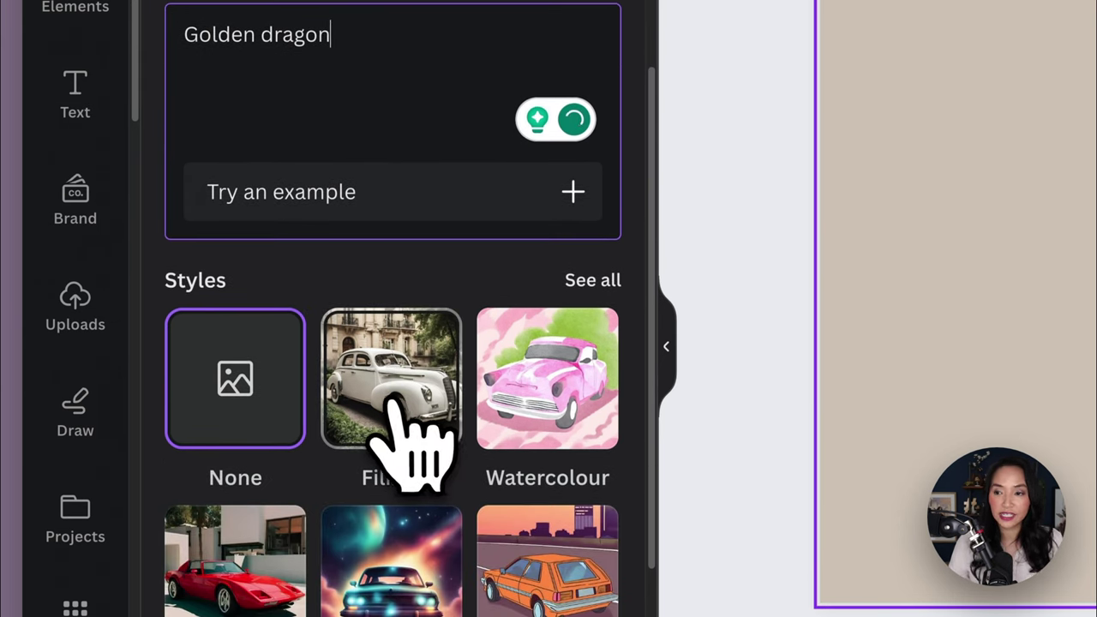
left_click(389, 401)
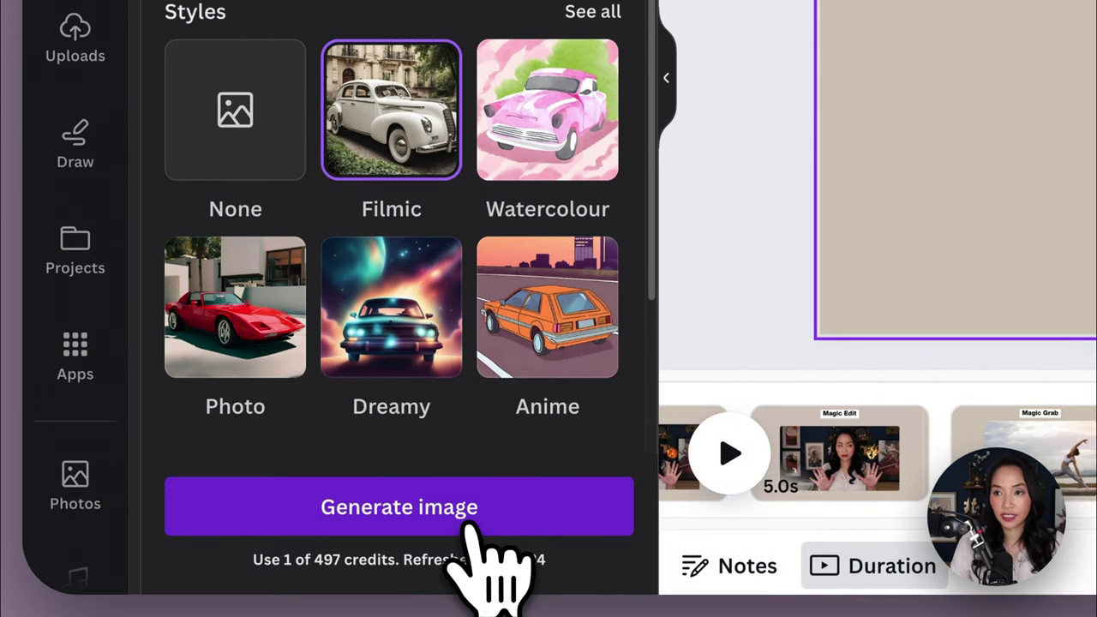
left_click(546, 501)
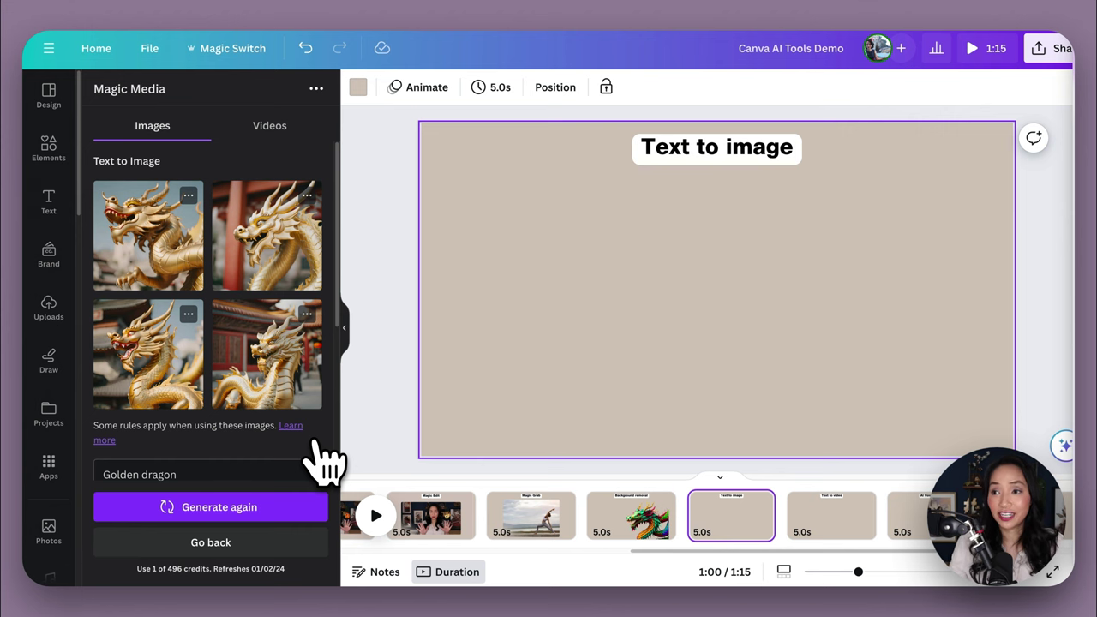
left_click(180, 254)
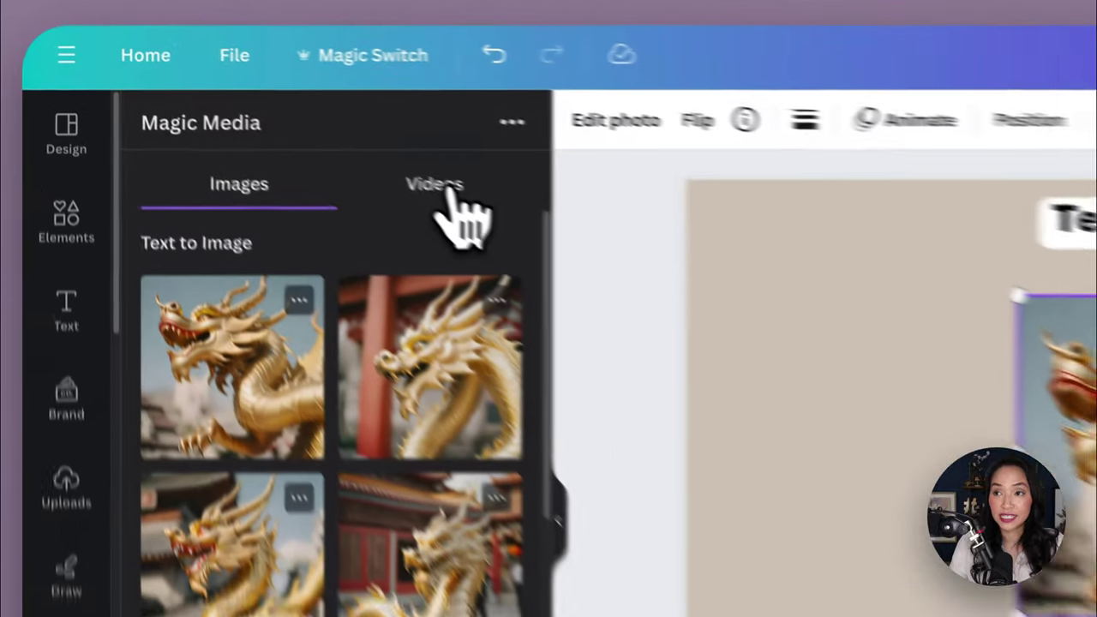
left_click(274, 127)
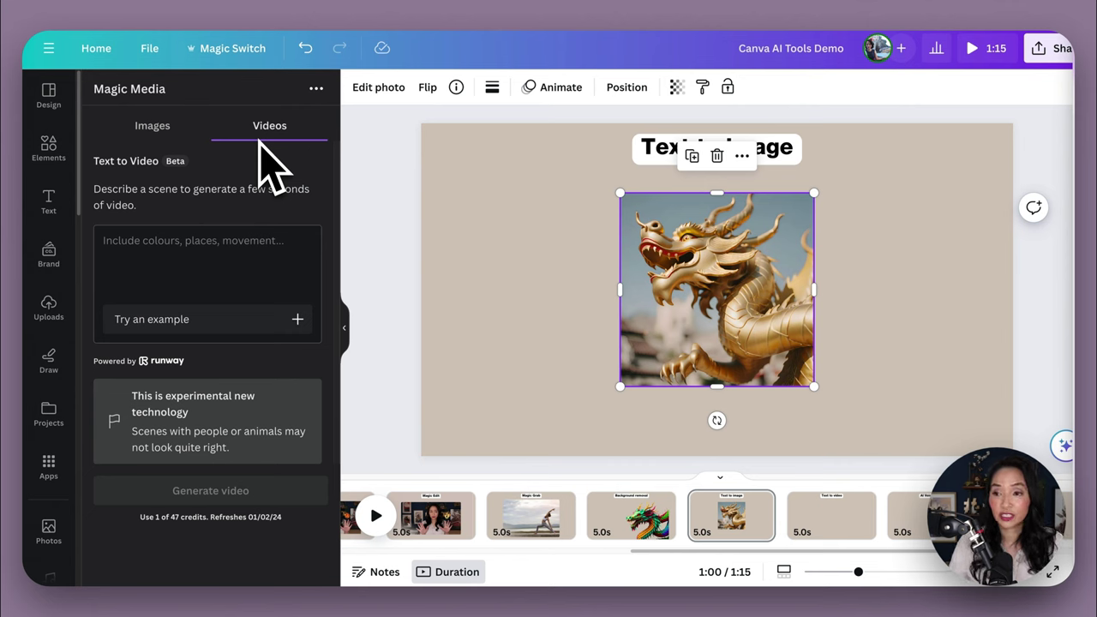
- Generate a video from the prompt 'Fire' and add it to the Text to video slide
left_click(219, 246)
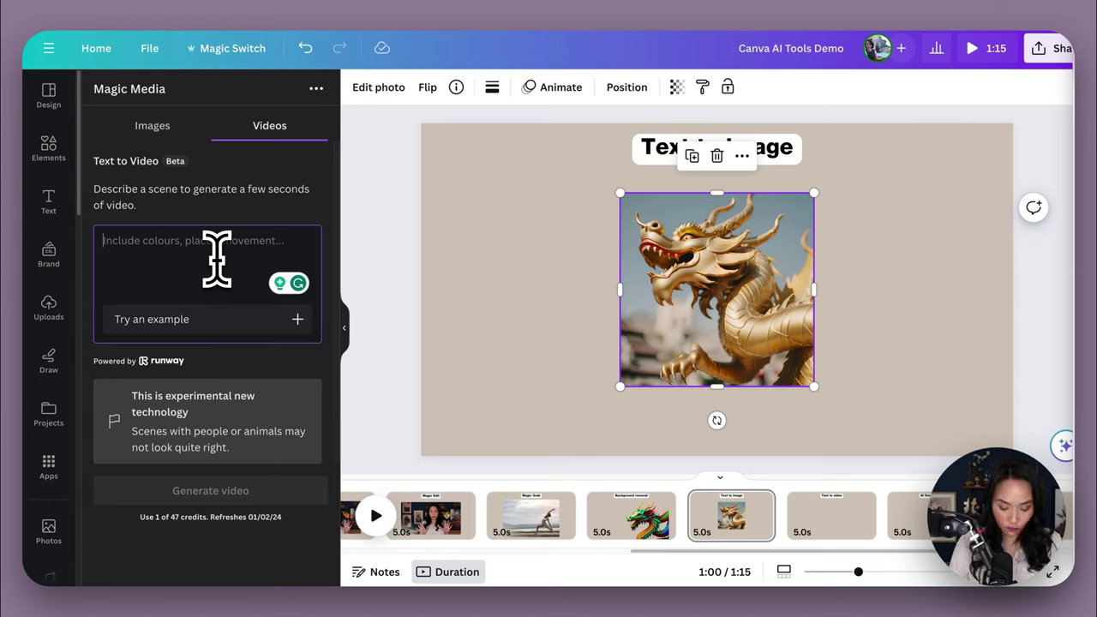
type("Fire")
left_click(257, 495)
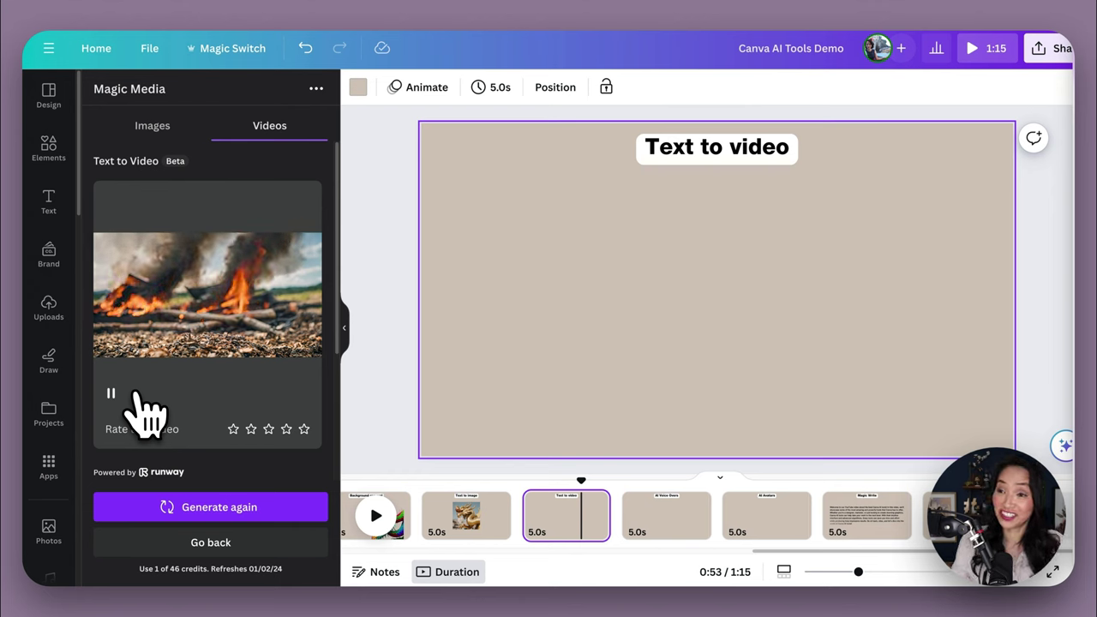
left_click(191, 330)
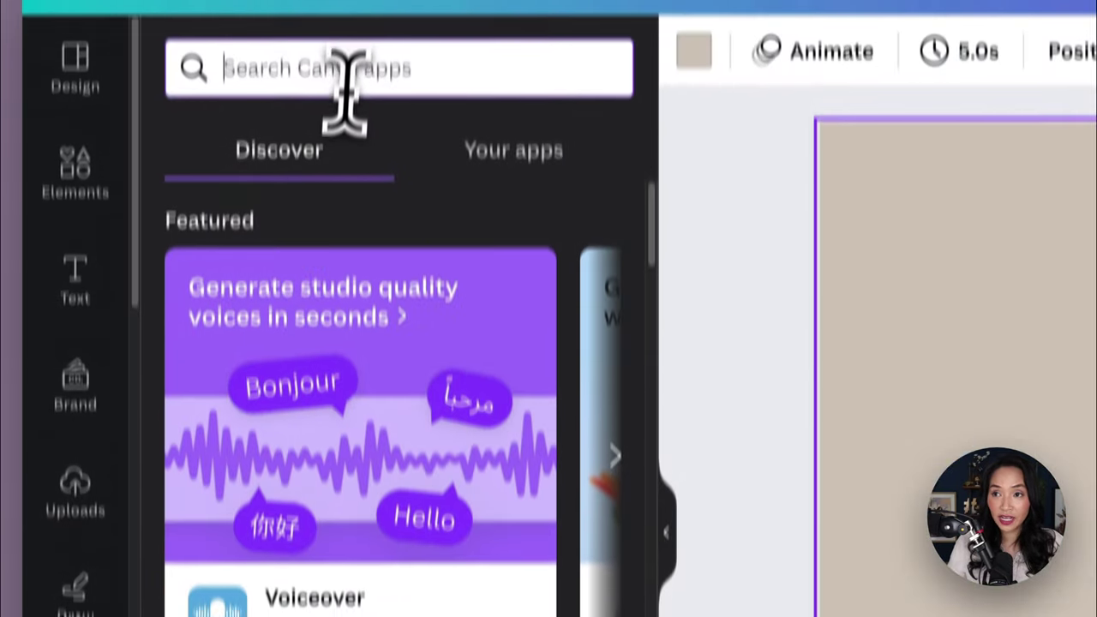
- Search Canva apps for 'AI voice' and open the Murf AI app
left_click(351, 146)
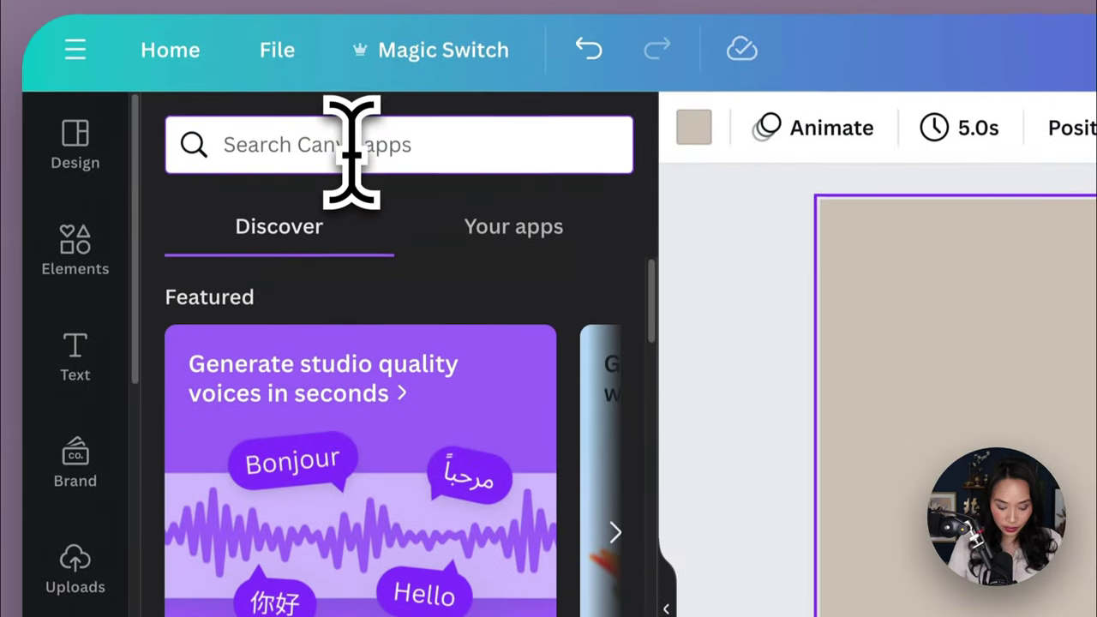
type("AI voice")
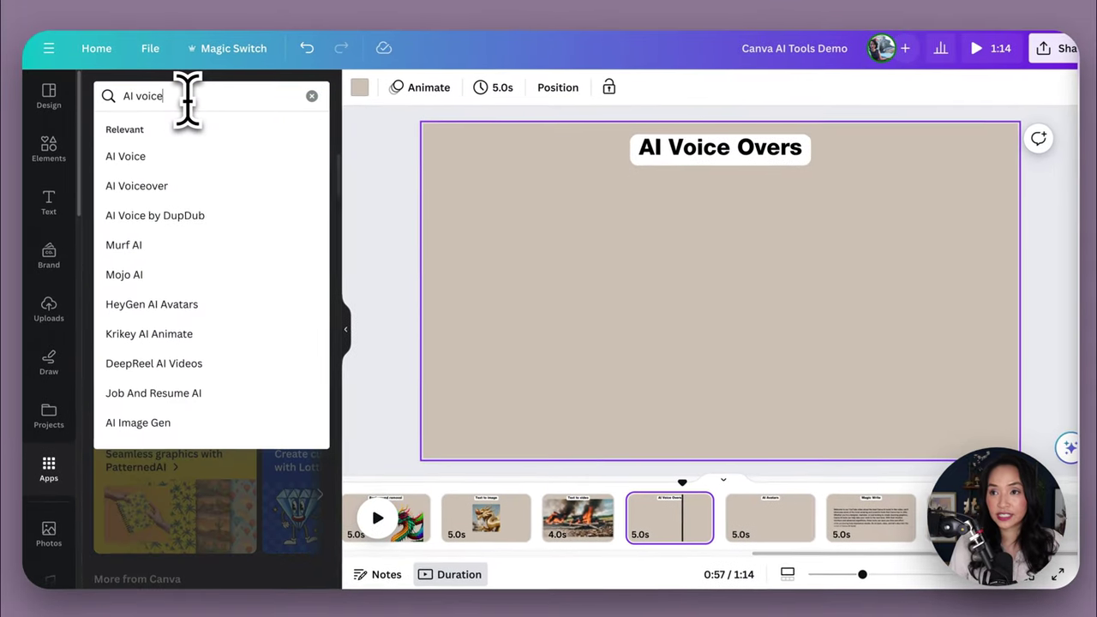
left_click(183, 158)
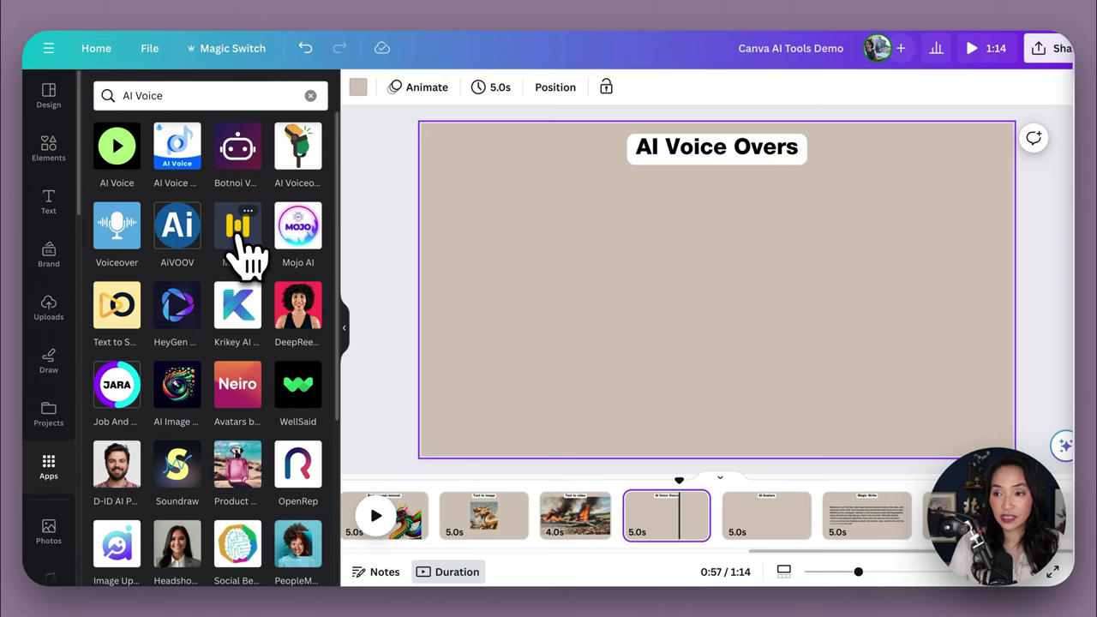
left_click(243, 248)
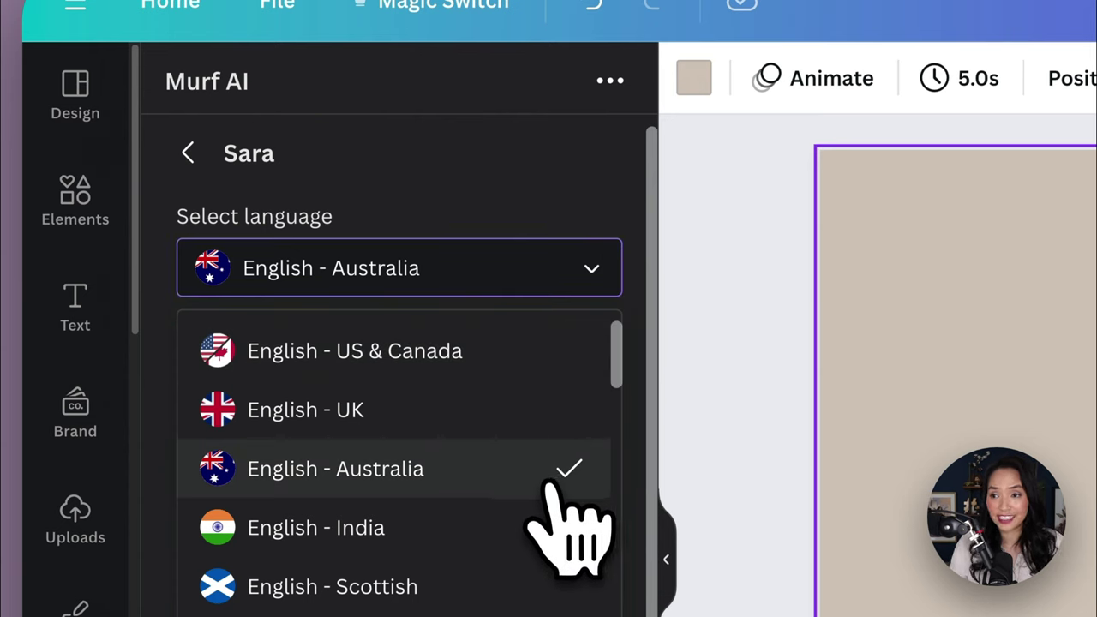
- Set the Murf voice language to English - Australia and browse the full voice list
left_click(495, 478)
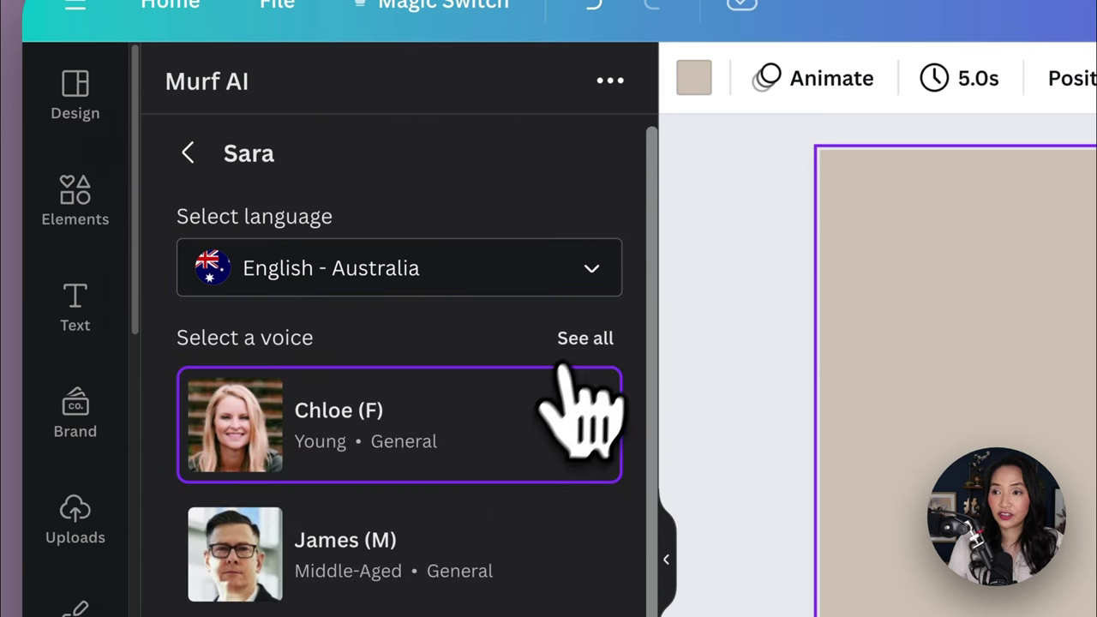
left_click(585, 341)
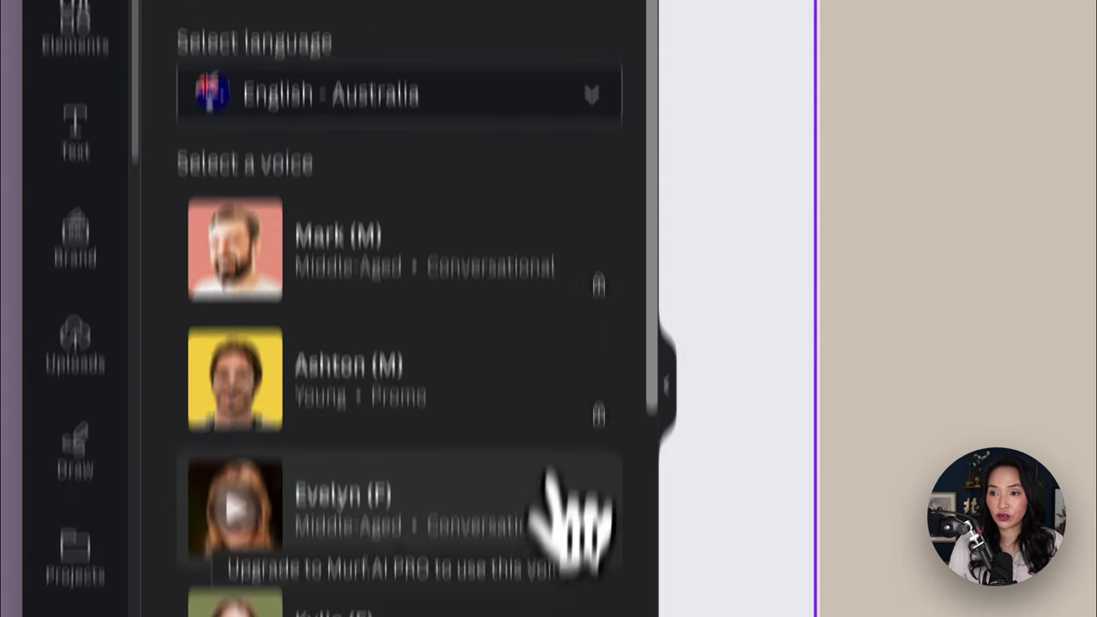
scroll(566, 445, "down", 3)
scroll(540, 368, "down", 2)
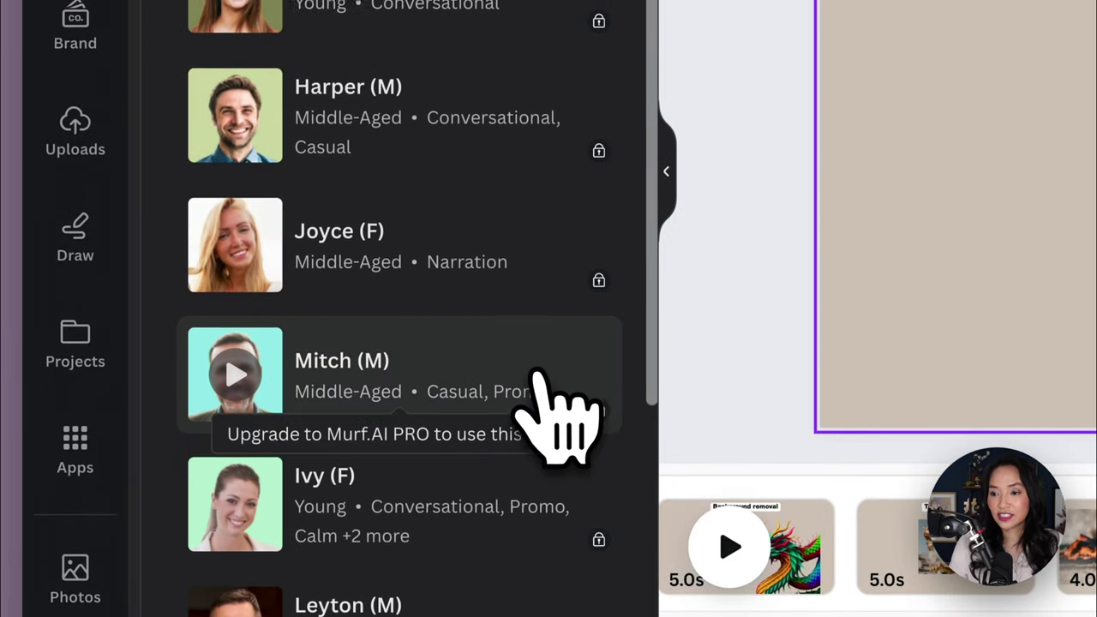
scroll(538, 377, "up", 5)
left_click(185, 94)
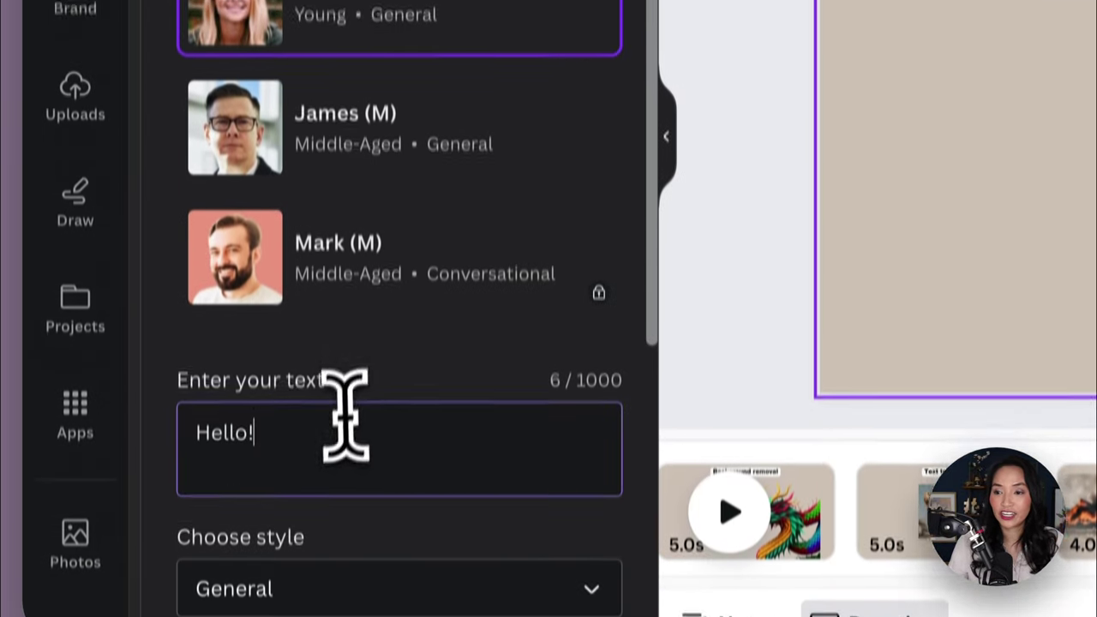
- Generate the voiceover 'Hello! This is an AI voice over' and add it to the design
left_click(343, 572)
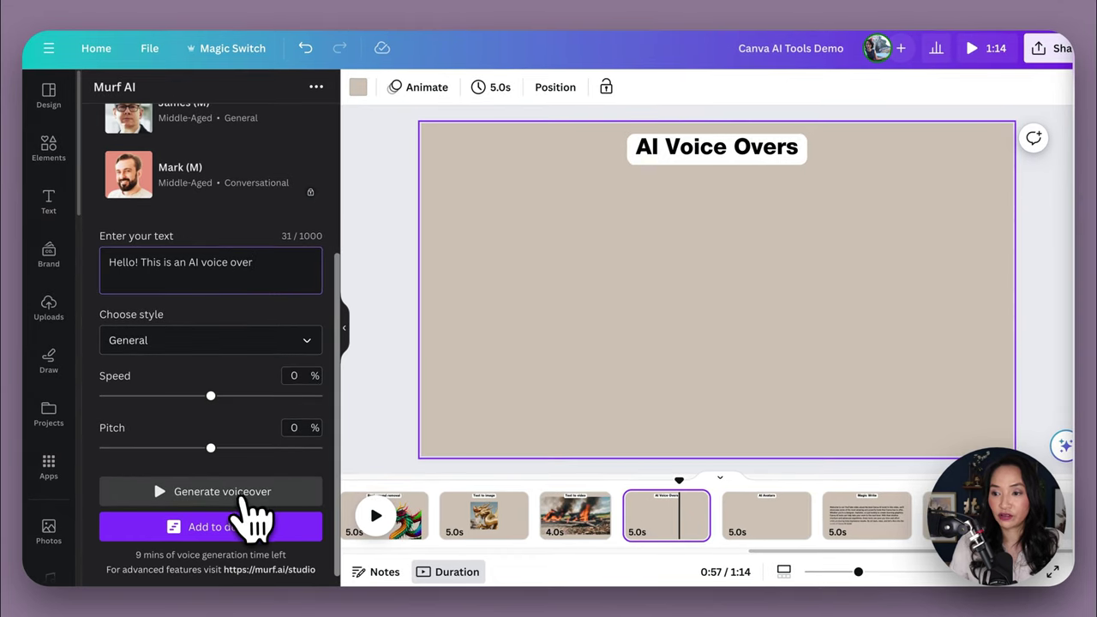
left_click(255, 495)
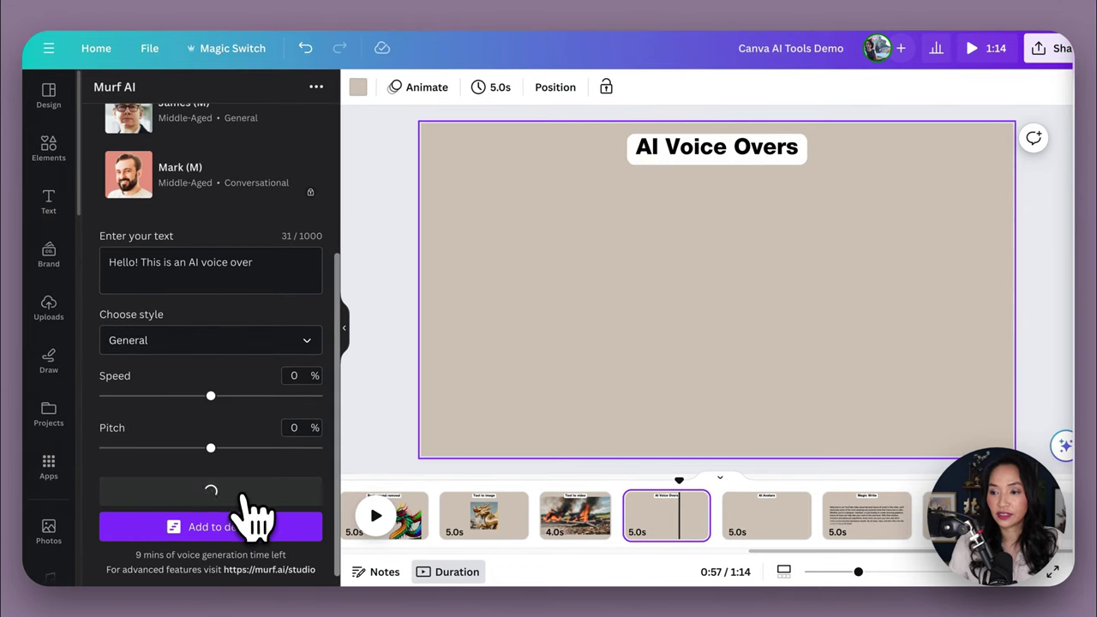
left_click(175, 525)
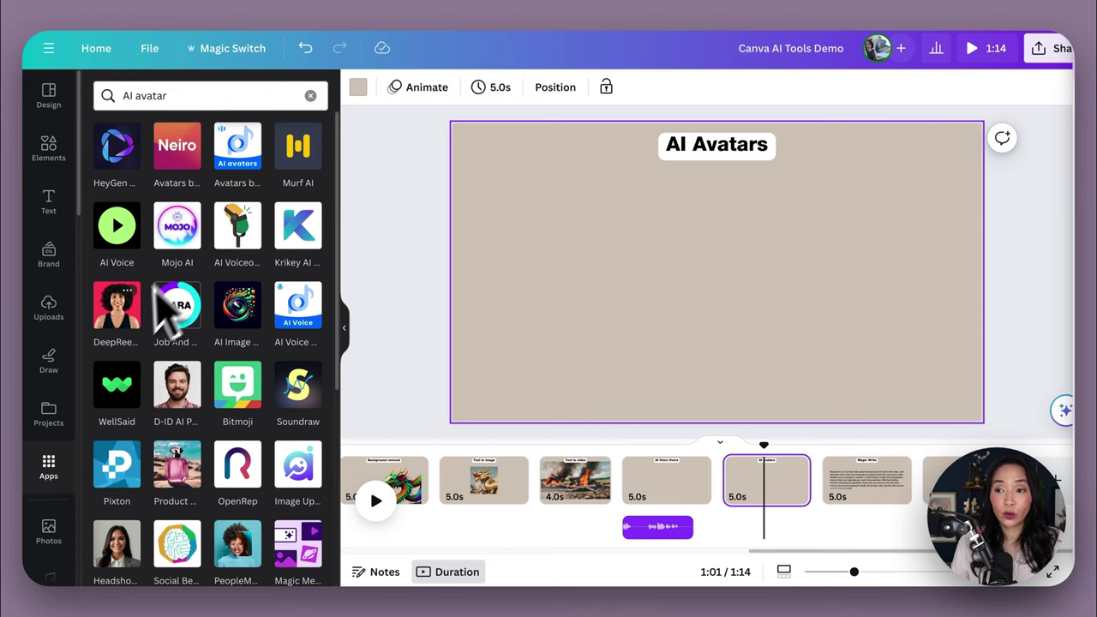
- Open the DeepReel AI Videos app from the AI avatar app results
left_click(113, 314)
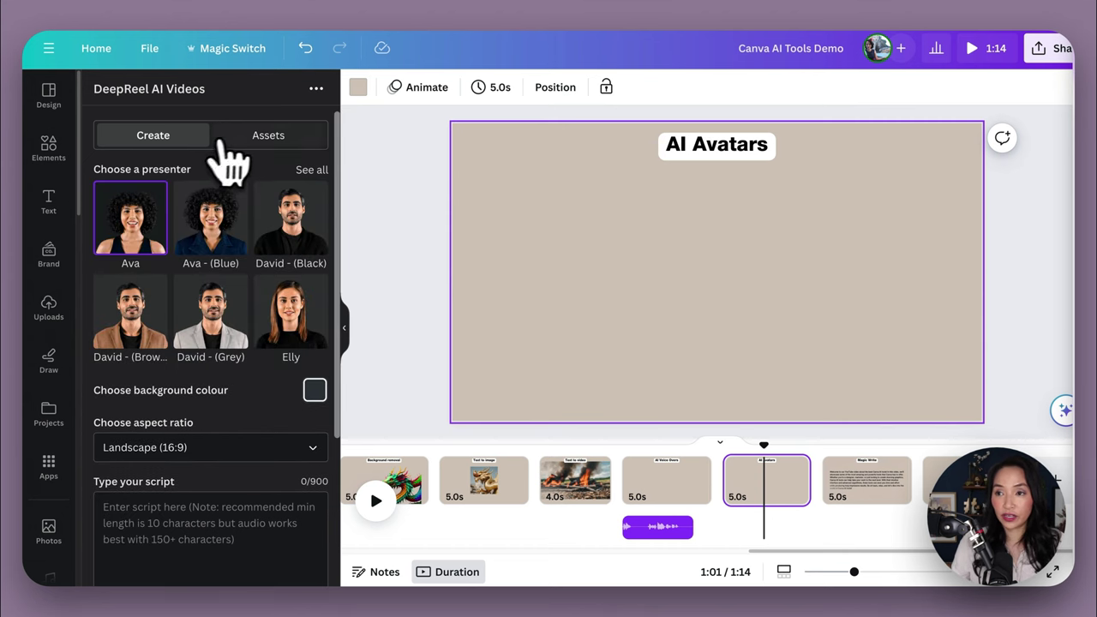
- Choose presenter Elly and keep the avatar's white background
left_click(314, 171)
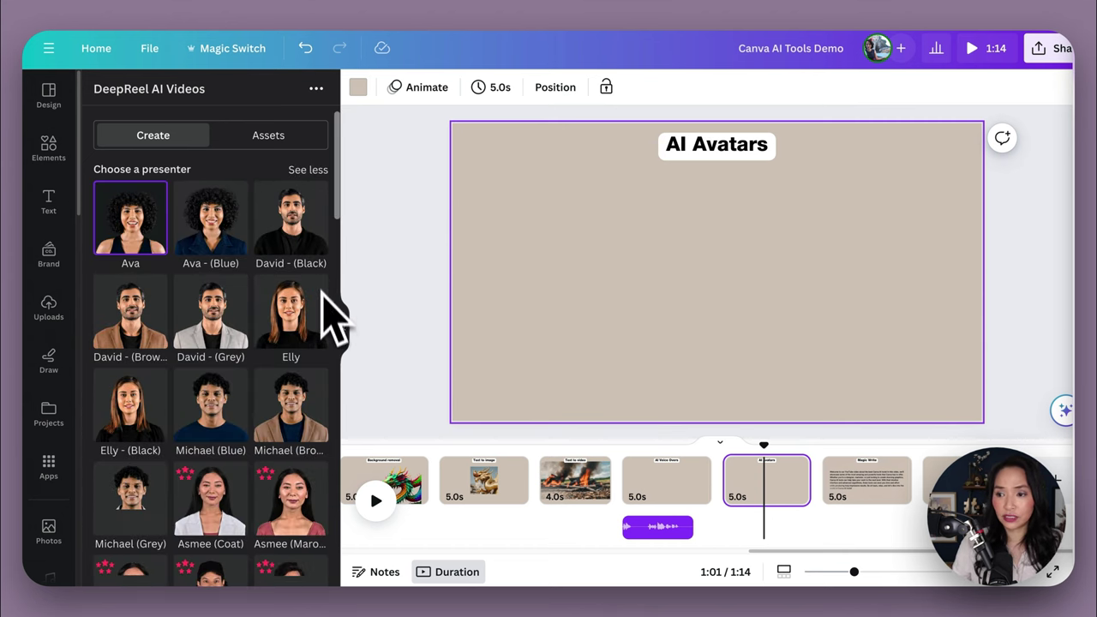
scroll(330, 308, "down", 2)
scroll(330, 317, "up", 2)
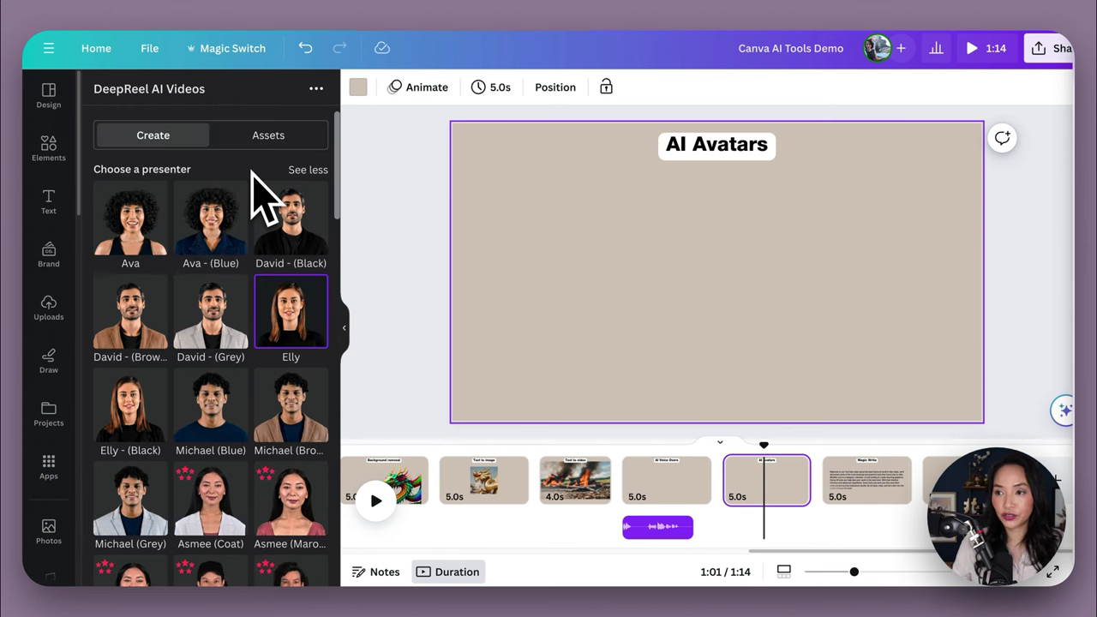
left_click(306, 169)
left_click(314, 391)
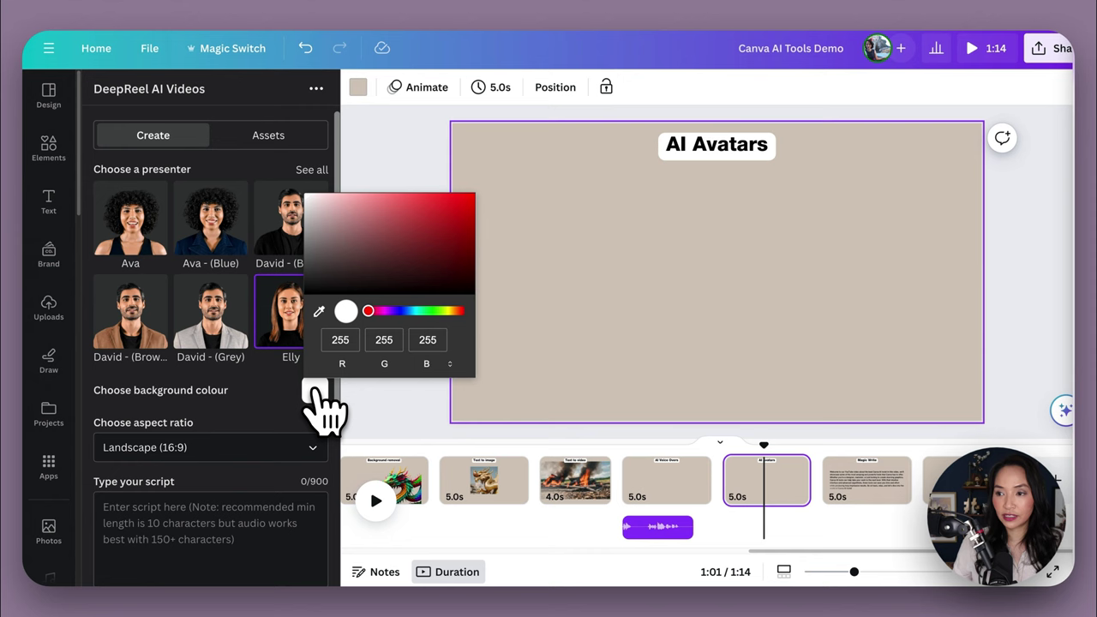
left_click(265, 403)
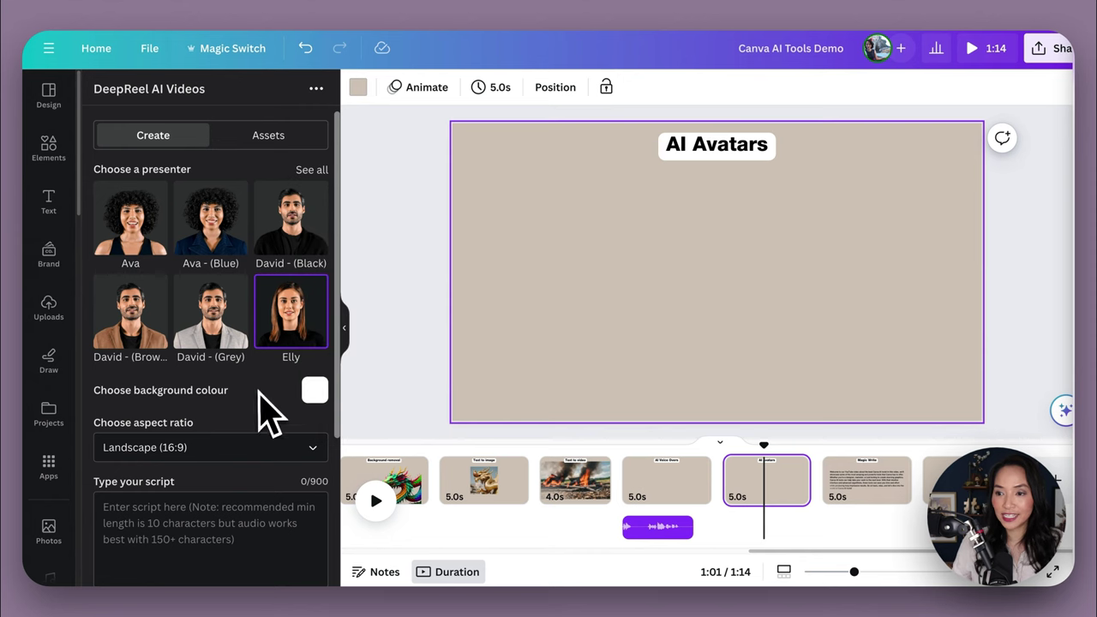
- Paste the script 'Hello this is an AI avatar!', set English, and generate the video
scroll(267, 415, "down", 1)
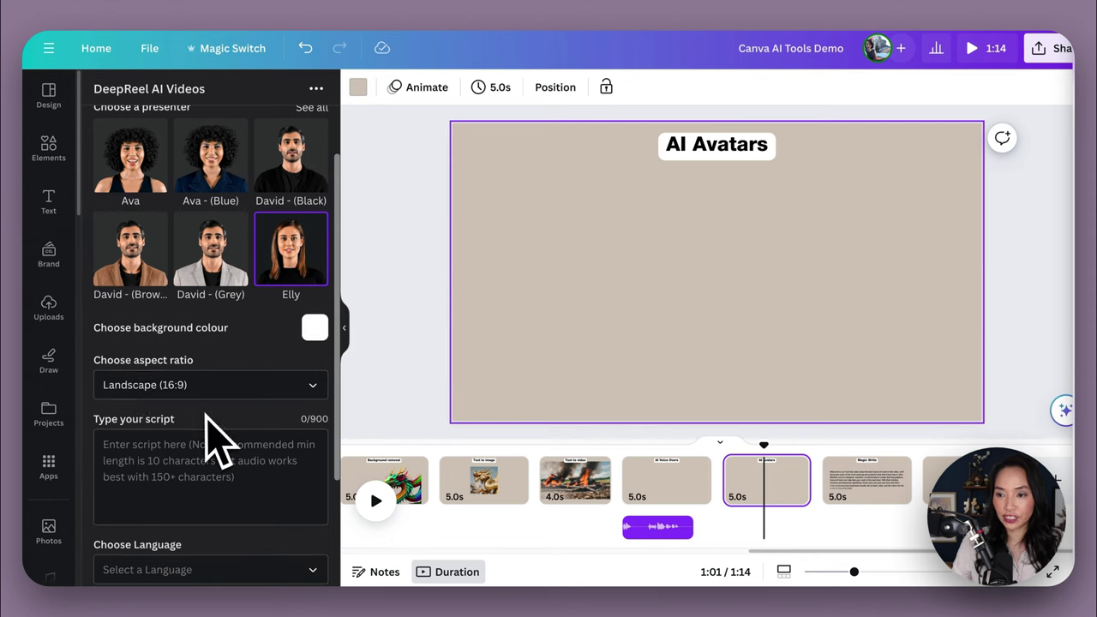
scroll(206, 416, "down", 1)
scroll(257, 359, "down", 2)
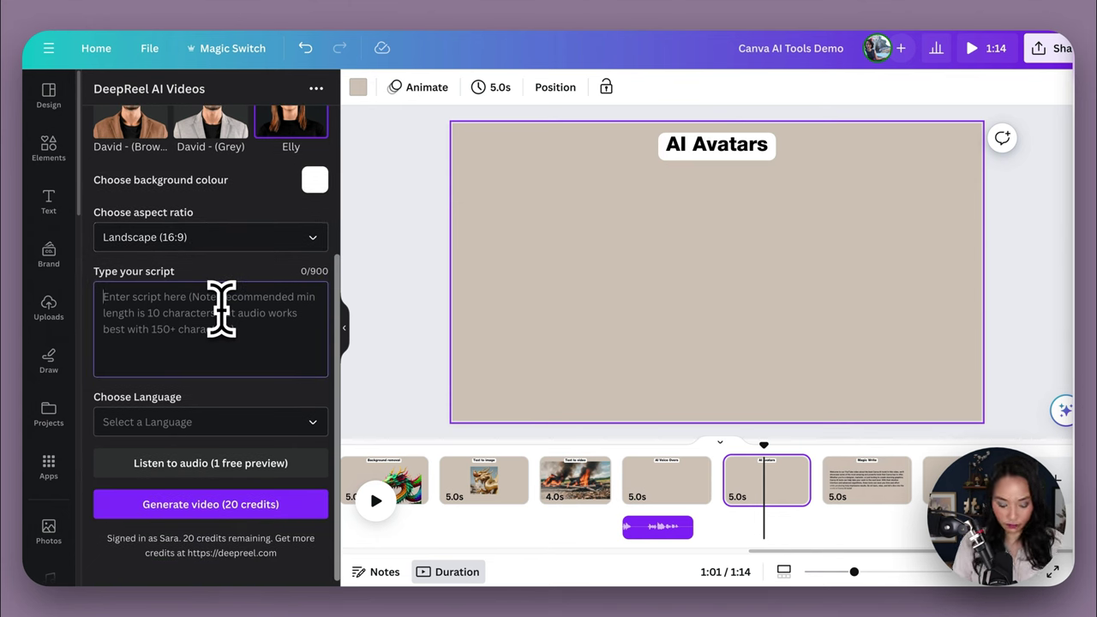
type("Hello this is an AI avatar!")
left_click(283, 420)
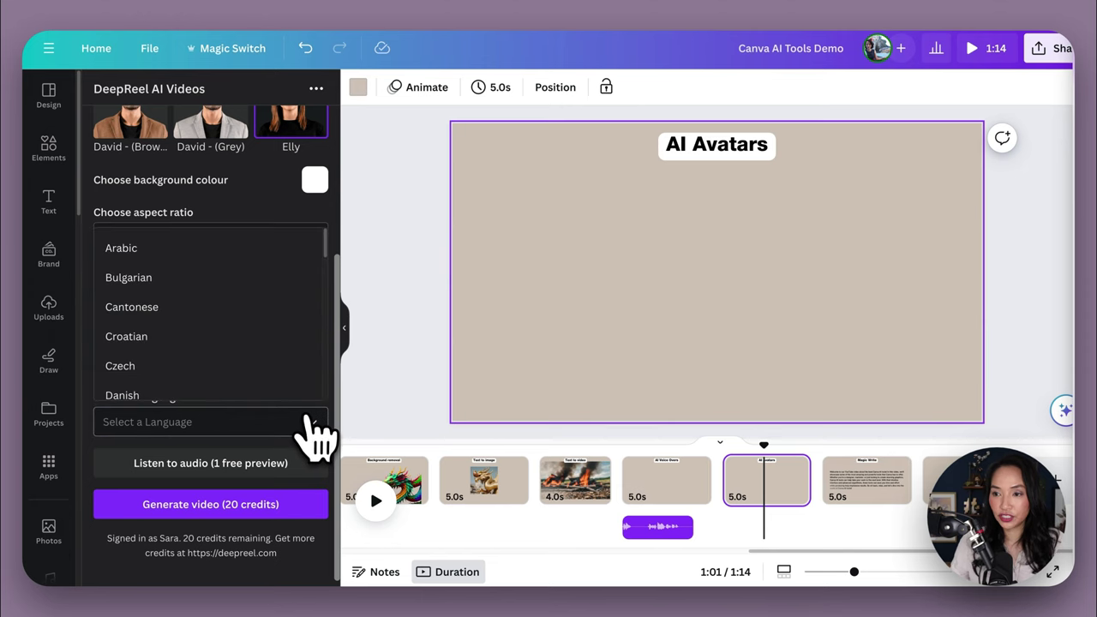
scroll(300, 380, "down", 2)
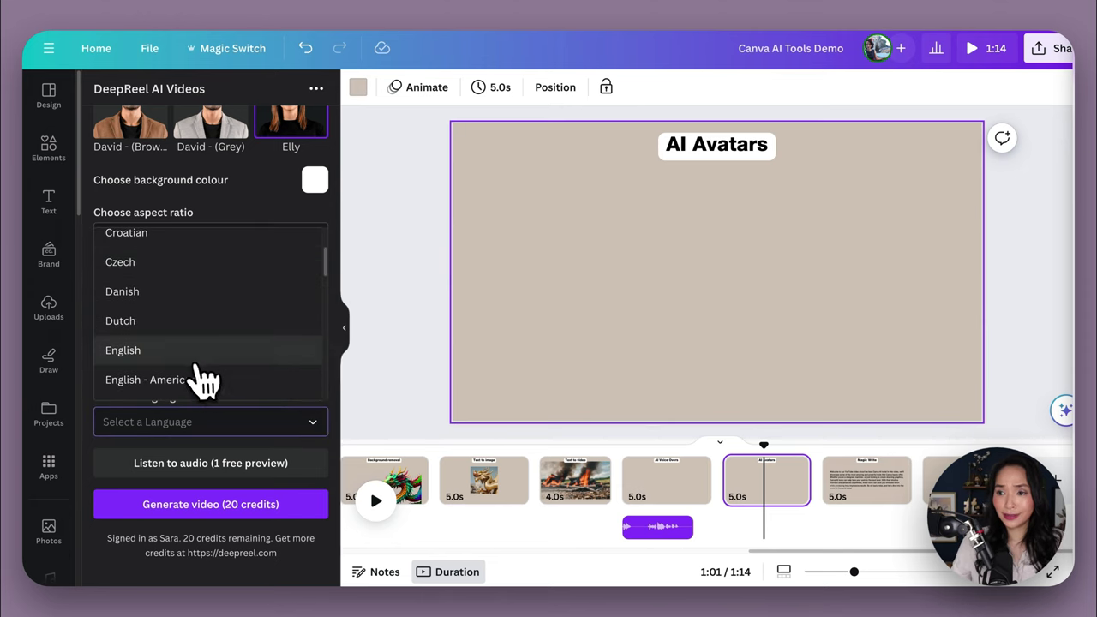
left_click(196, 360)
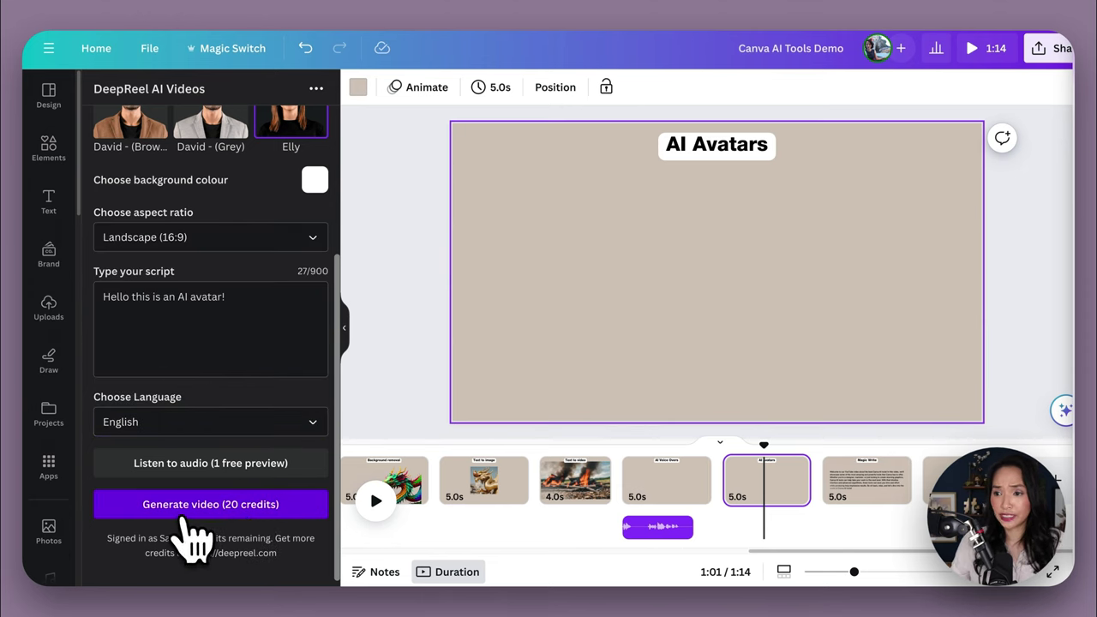
left_click(184, 512)
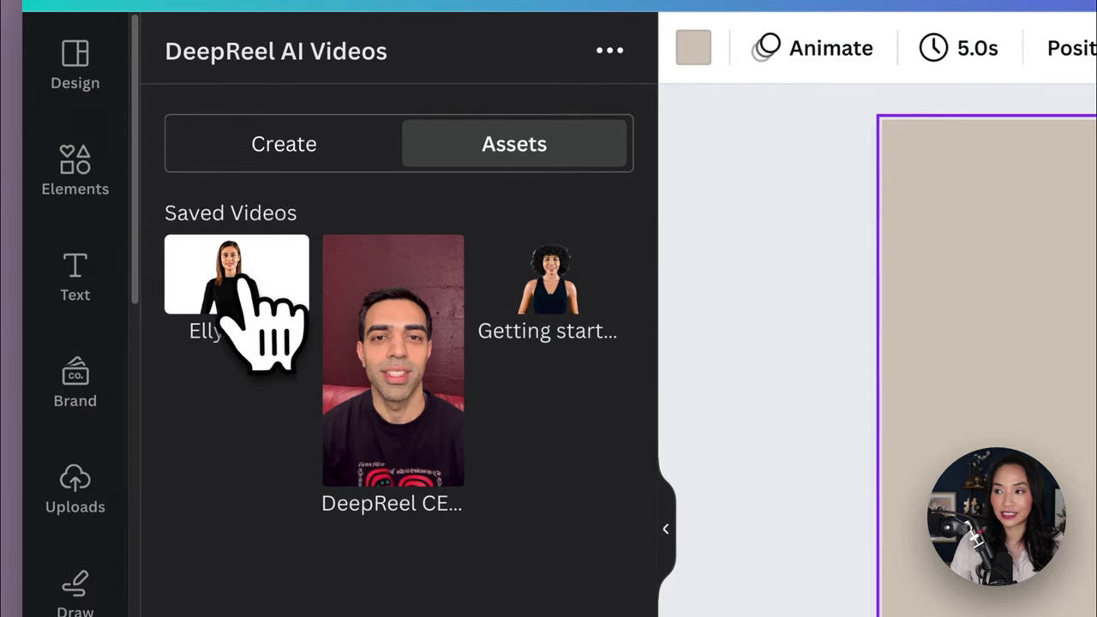
- Insert the saved Elly avatar video onto the AI Avatars slide
left_click(129, 204)
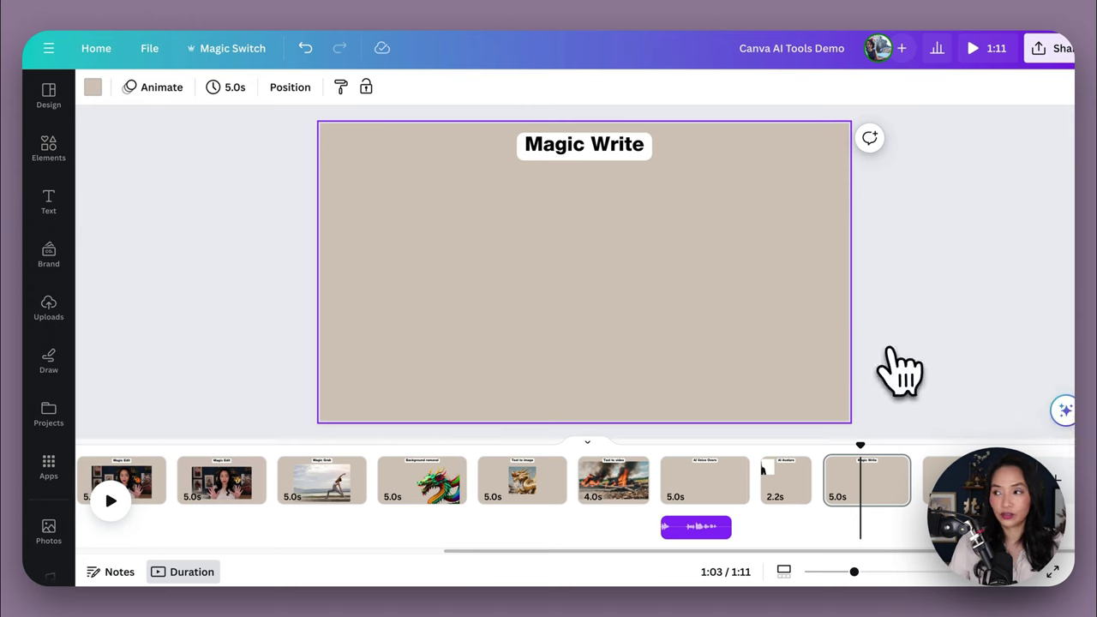
- Have Magic Write generate a post promoting the YouTube video about the best AI tools in Canva
left_click(1065, 409)
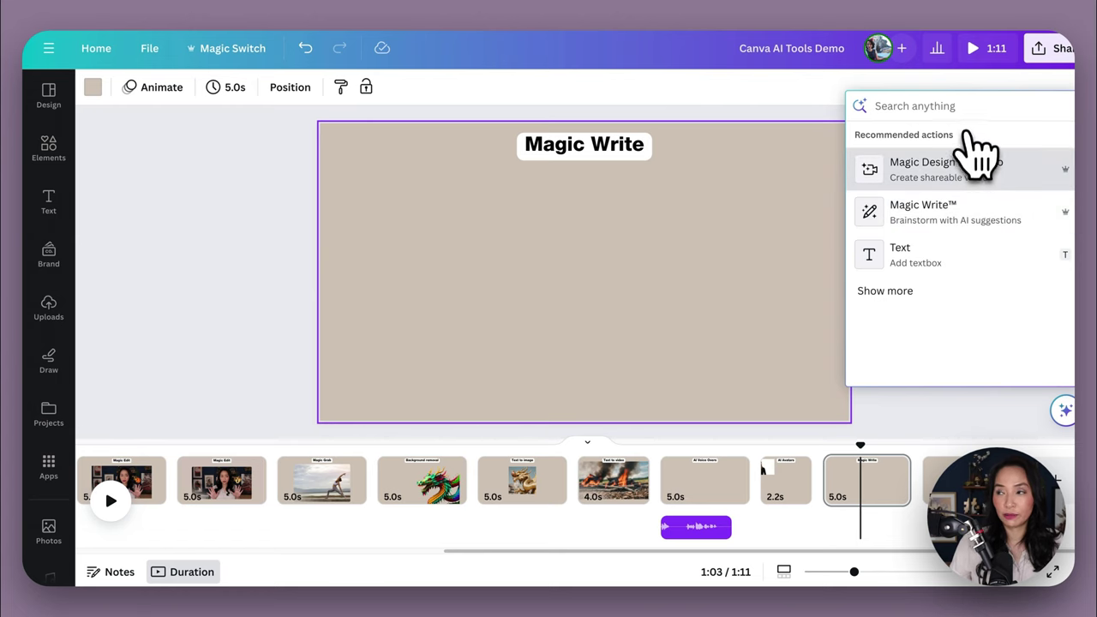
left_click(951, 233)
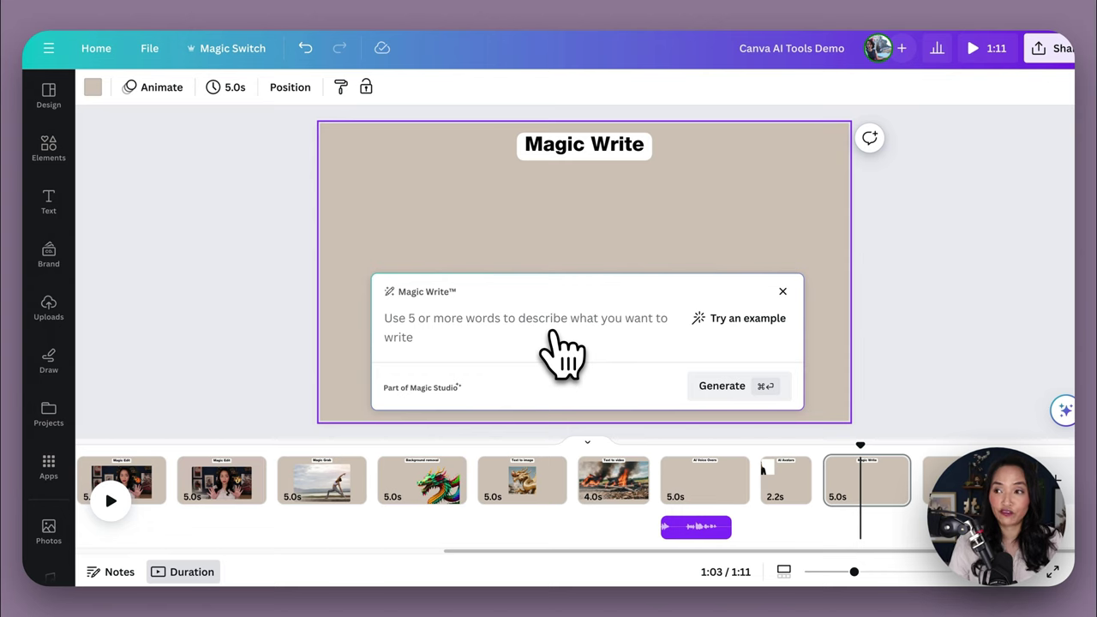
type("Writ")
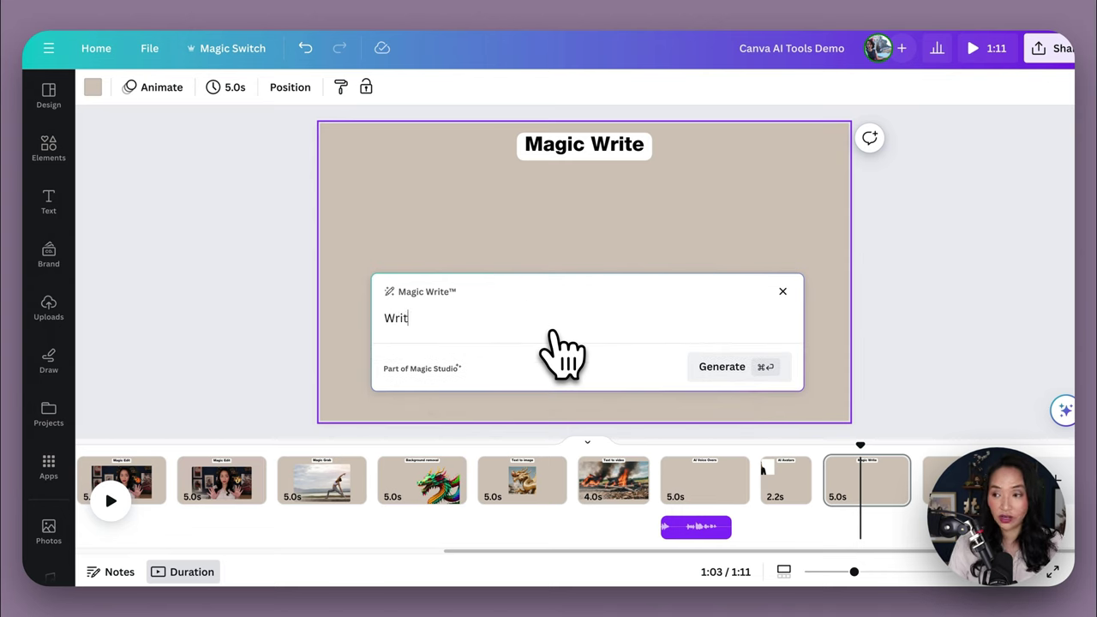
type("e a social media post ")
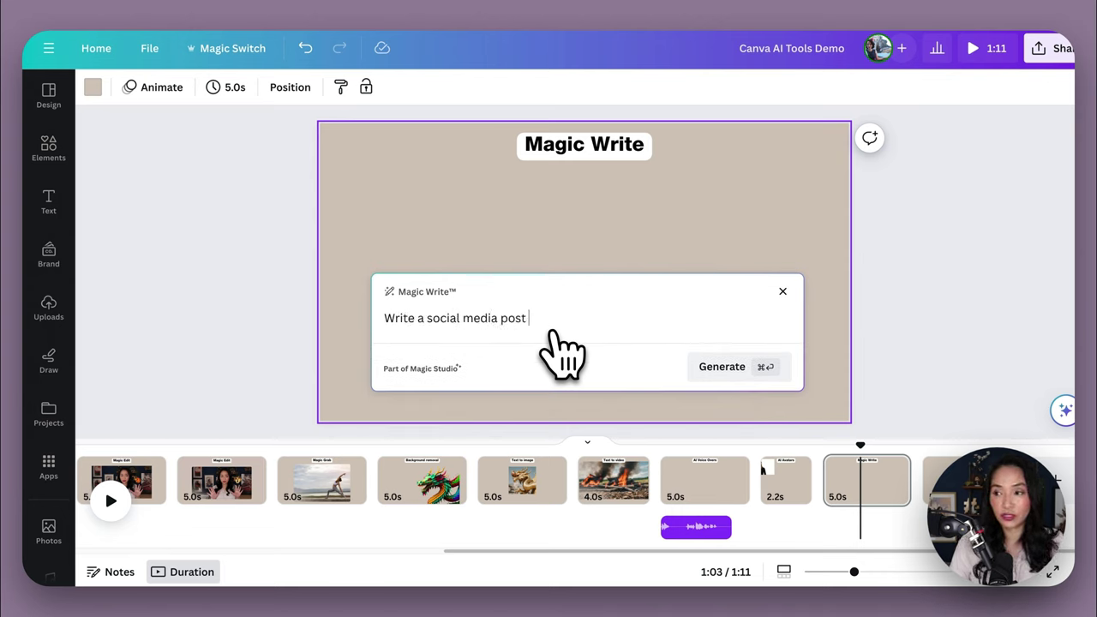
type("to prom")
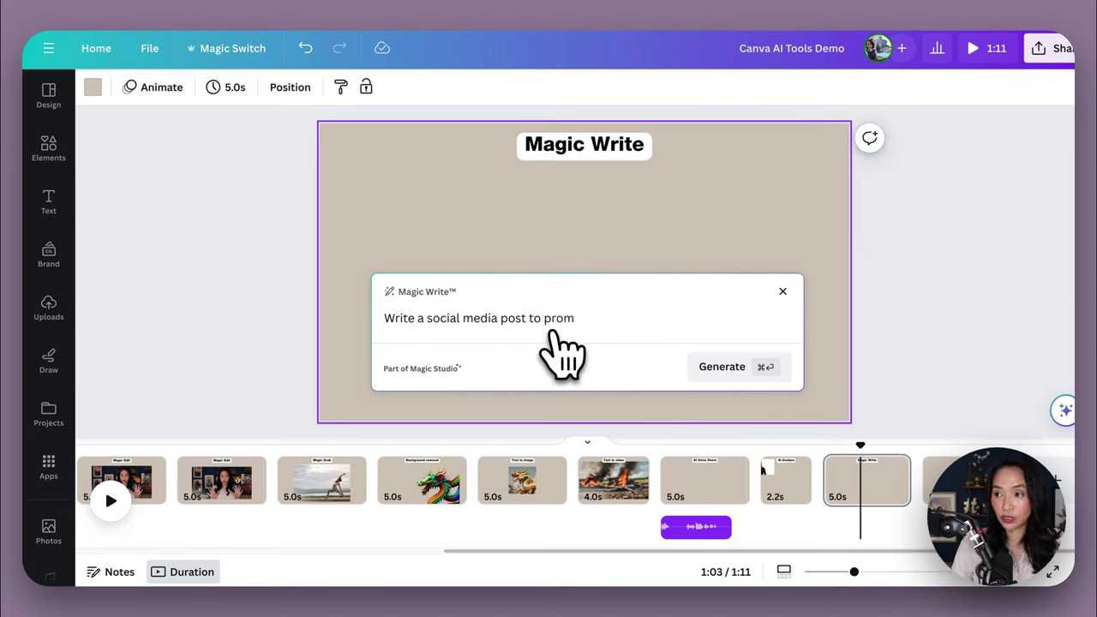
type("ote my YouTube vide")
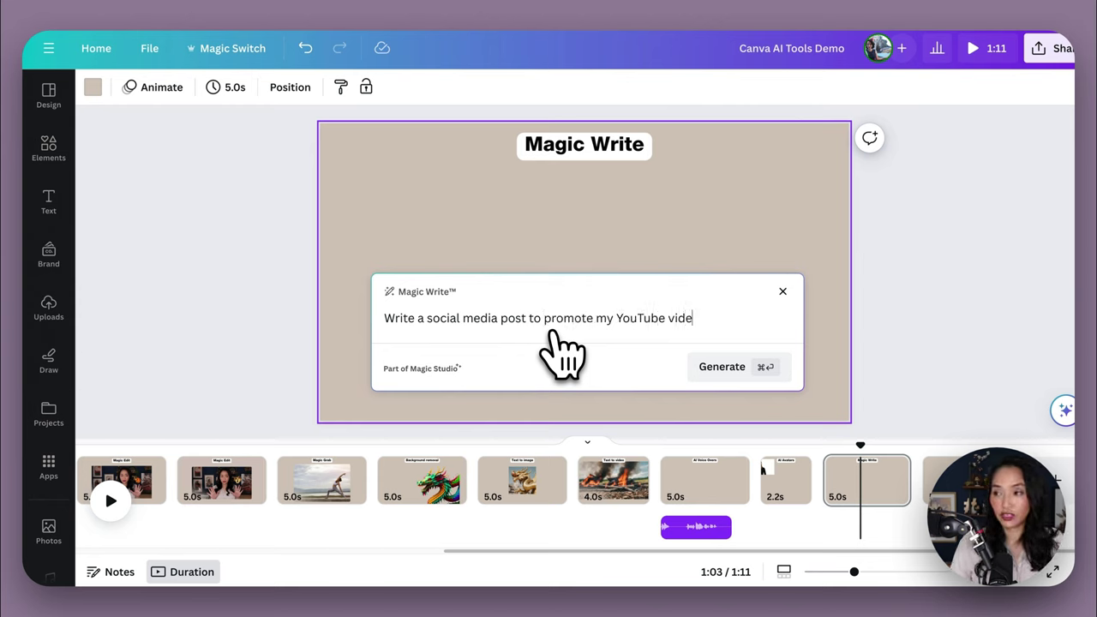
type("o about the best AI")
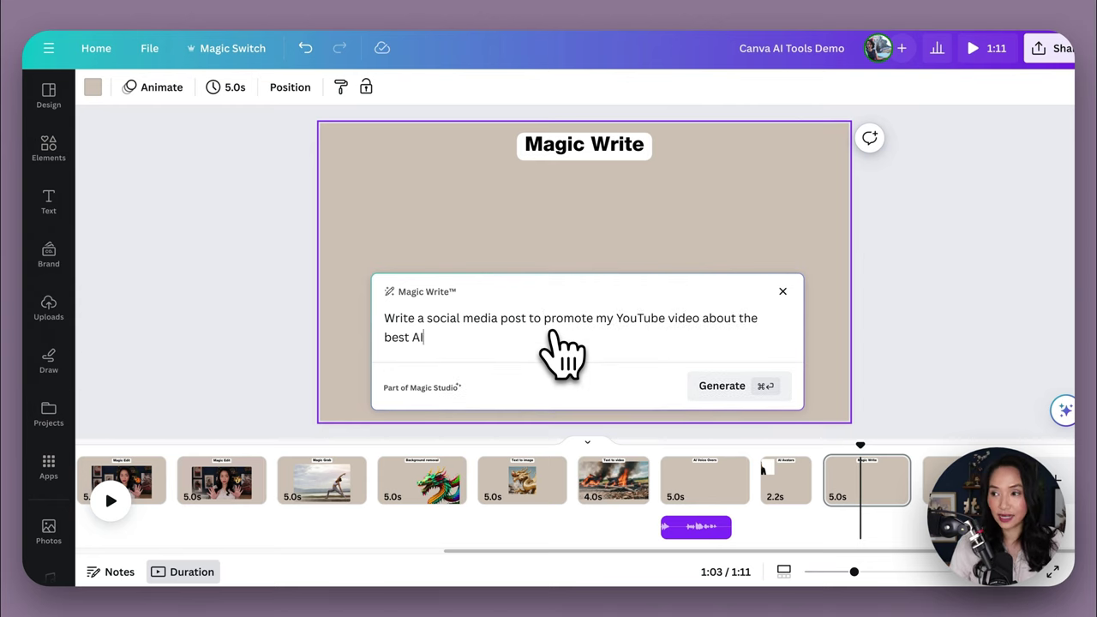
type(" tools in")
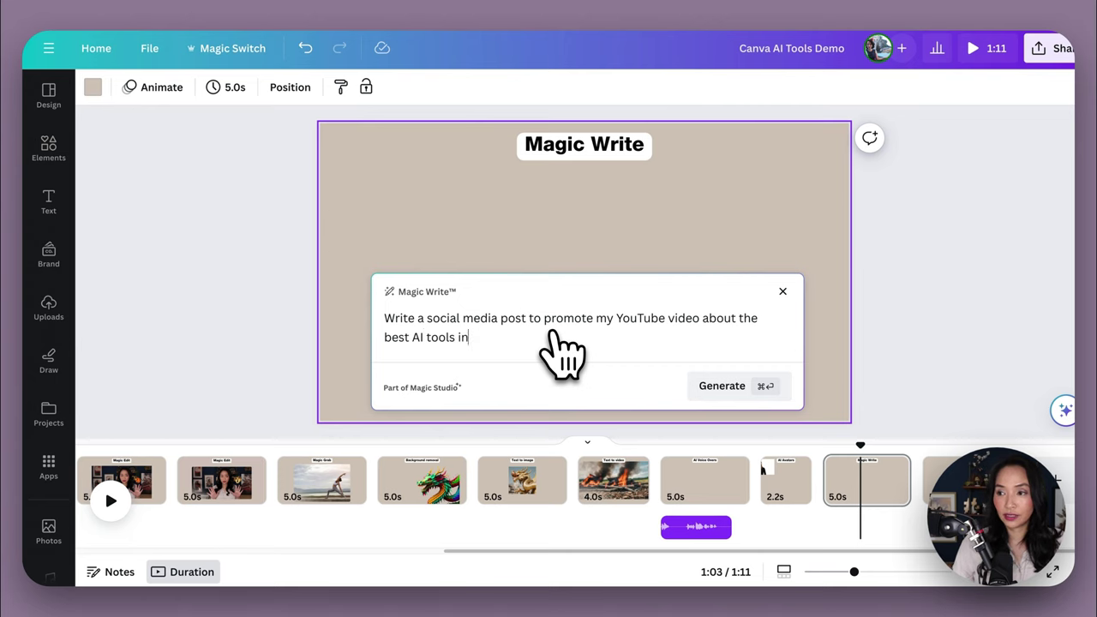
type(" Canva.")
left_click(724, 387)
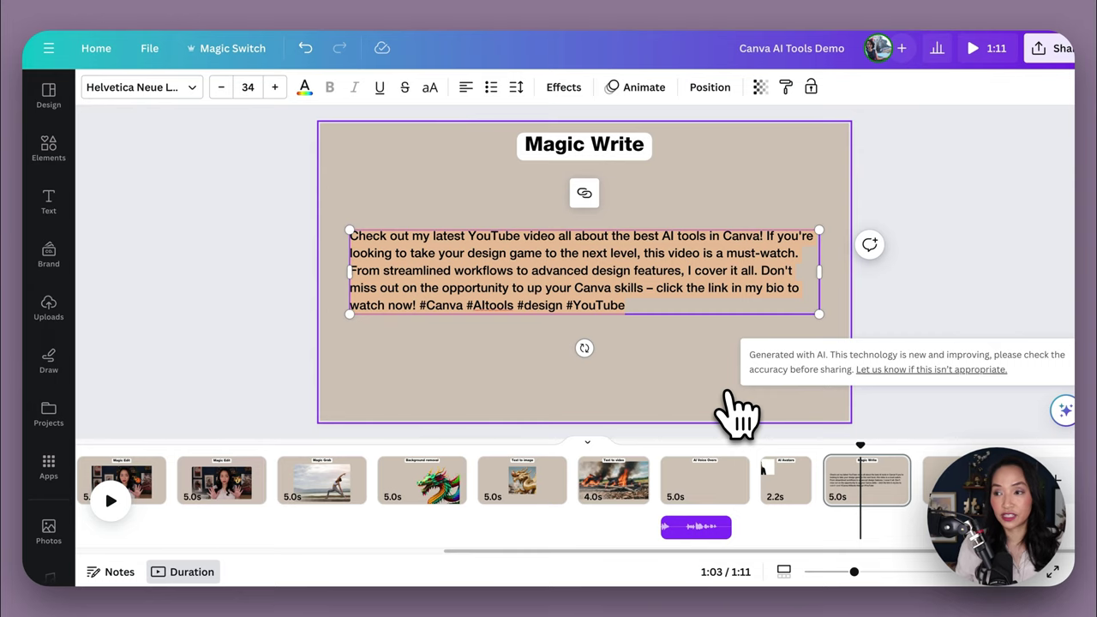
- Select the generated post and show its Magic Write options
left_click(607, 309)
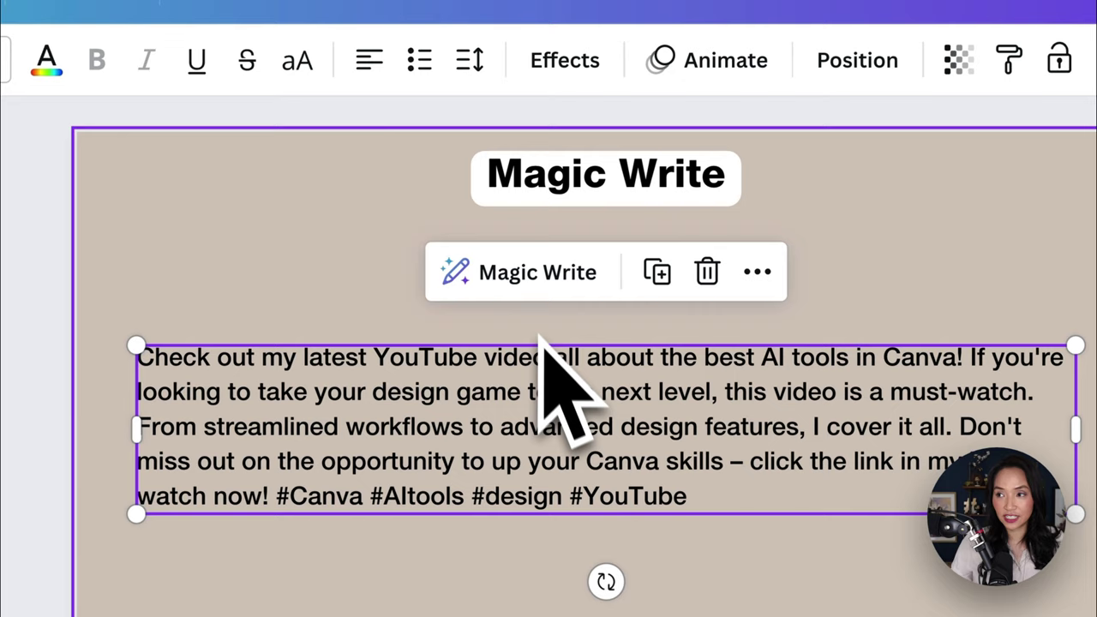
left_click(540, 273)
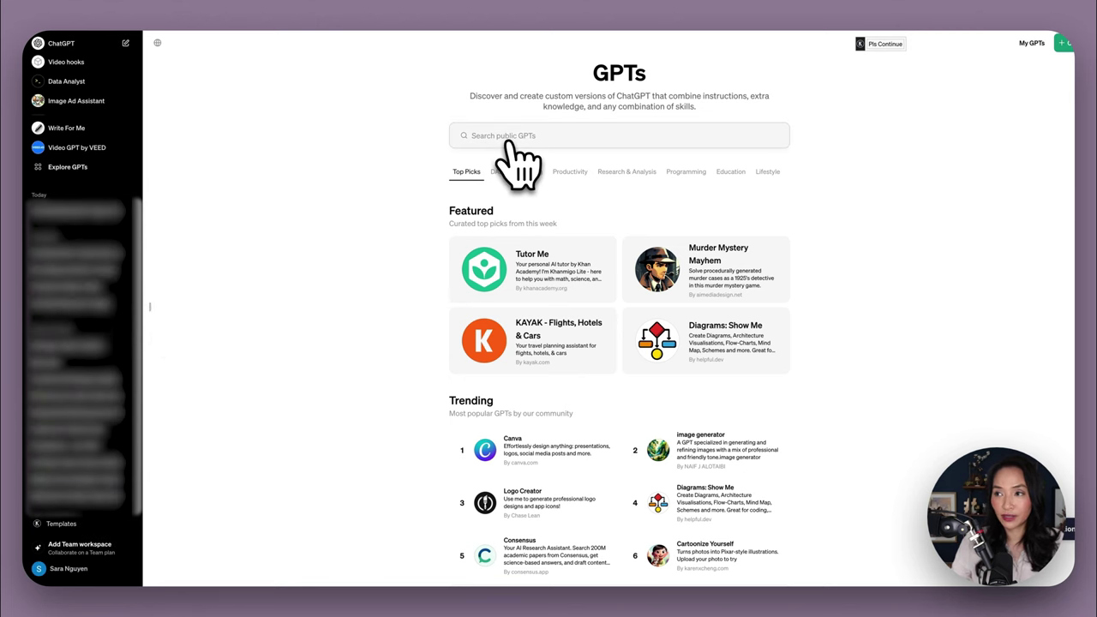
- Scroll to the Trending GPTs and open the Canva GPT
scroll(347, 355, "down", 5)
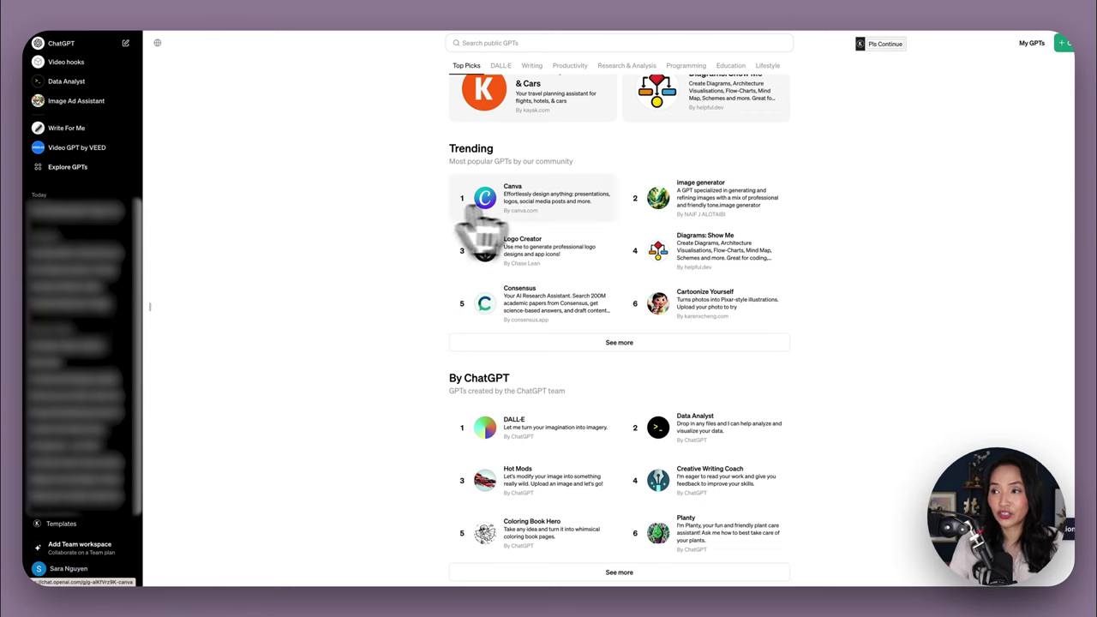
left_click(521, 204)
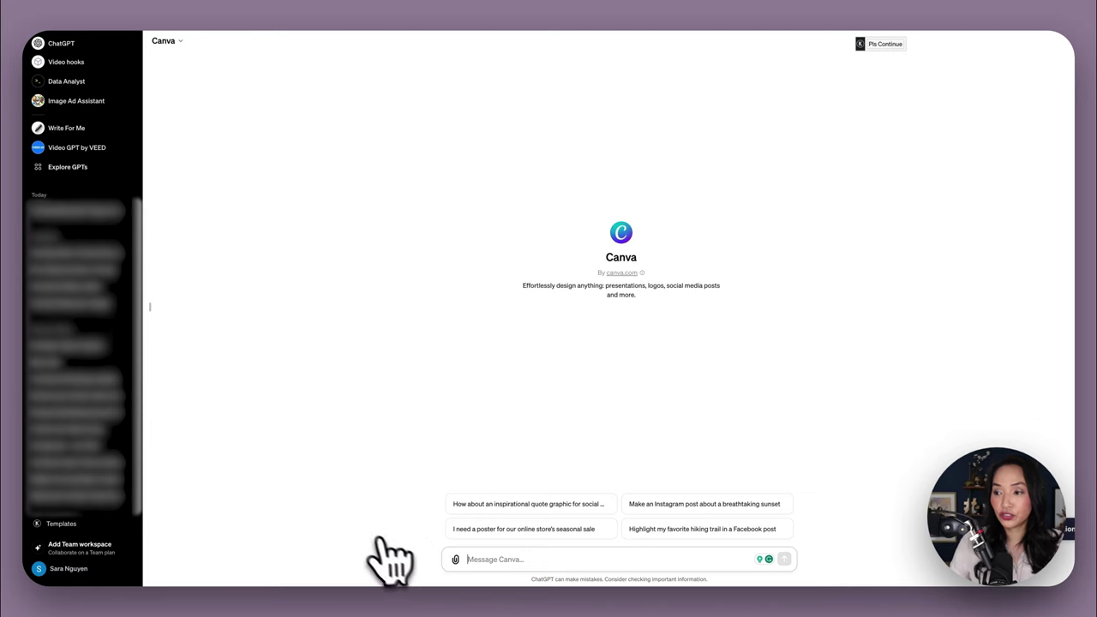
- Use the suggested prompt to request an inspirational quote graphic for social media
left_click(518, 509)
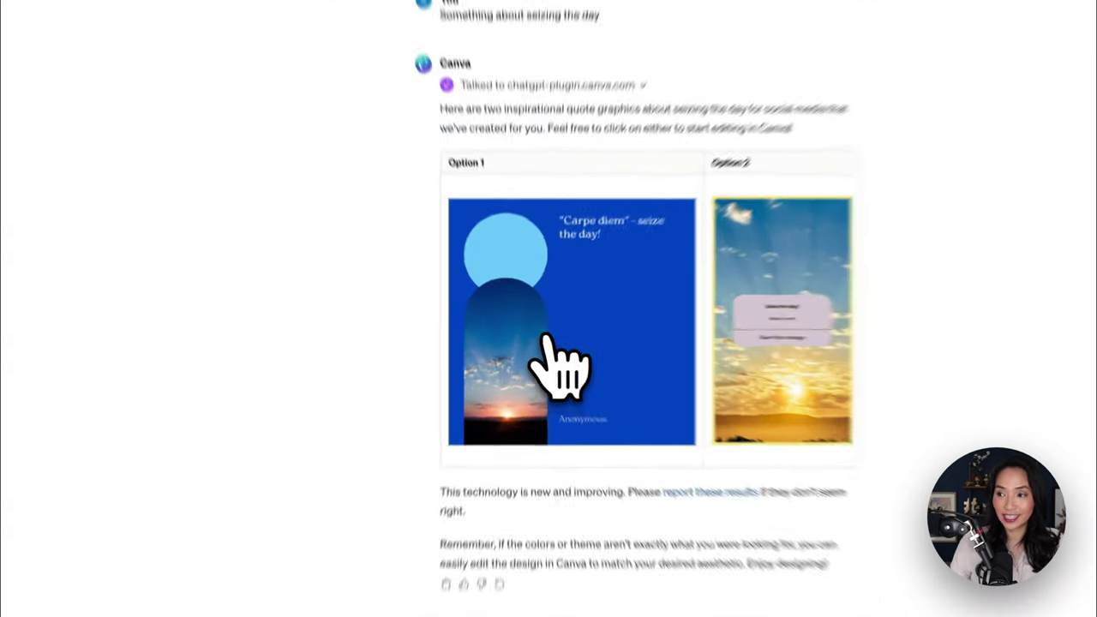
- Open Option 1, the 'Carpe diem' quote graphic, for editing
left_click(549, 339)
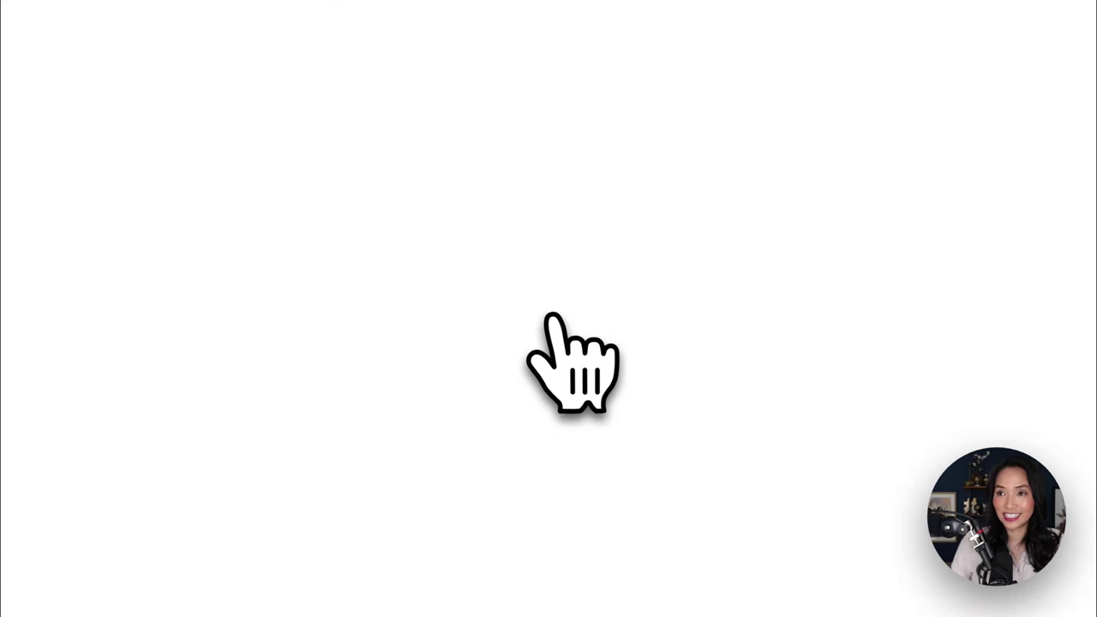